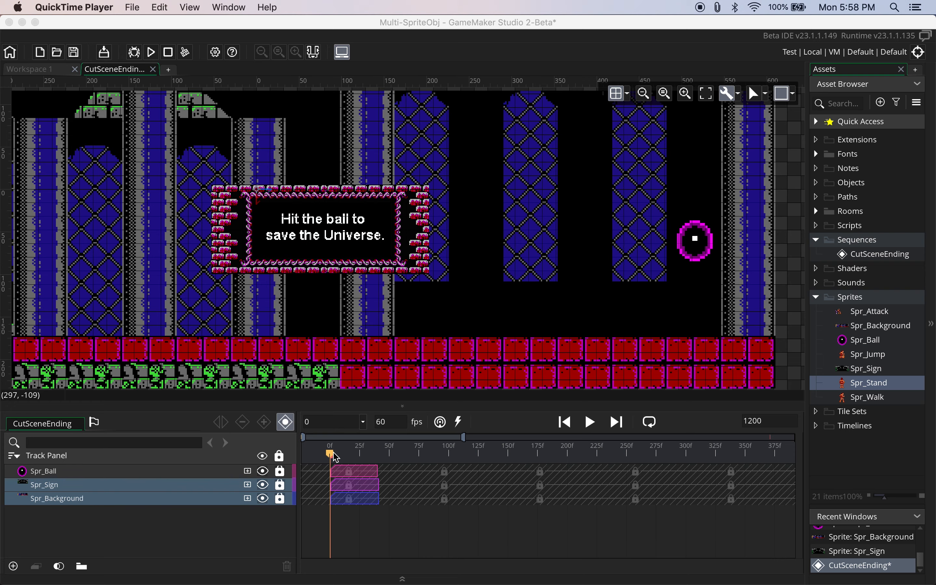
Step: Unlock the Spr_Ball, Spr_Sign and Spr_Background tracks and stretch their asset keys across the whole sequence
mouse_move(336, 458)
mouse_down()
mouse_move(440, 451)
mouse_move(331, 457)
mouse_up()
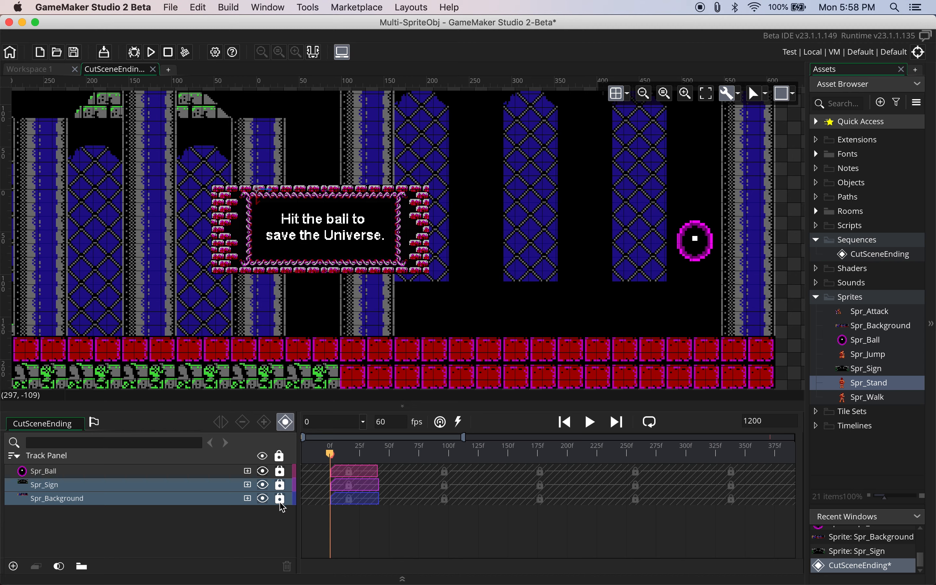
click(280, 470)
click(280, 484)
click(281, 500)
mouse_move(397, 469)
mouse_down()
mouse_move(358, 473)
mouse_move(352, 505)
mouse_up()
right_click(359, 478)
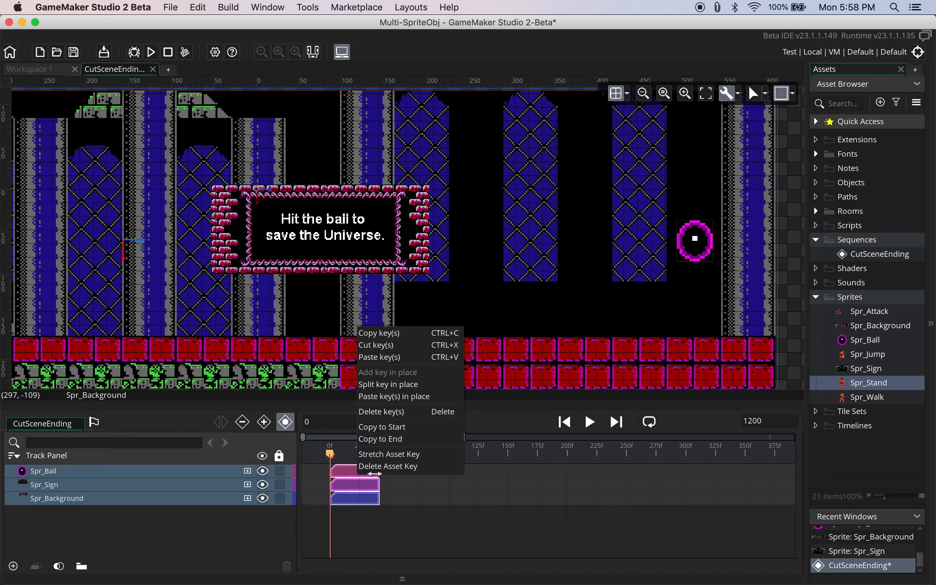
click(382, 456)
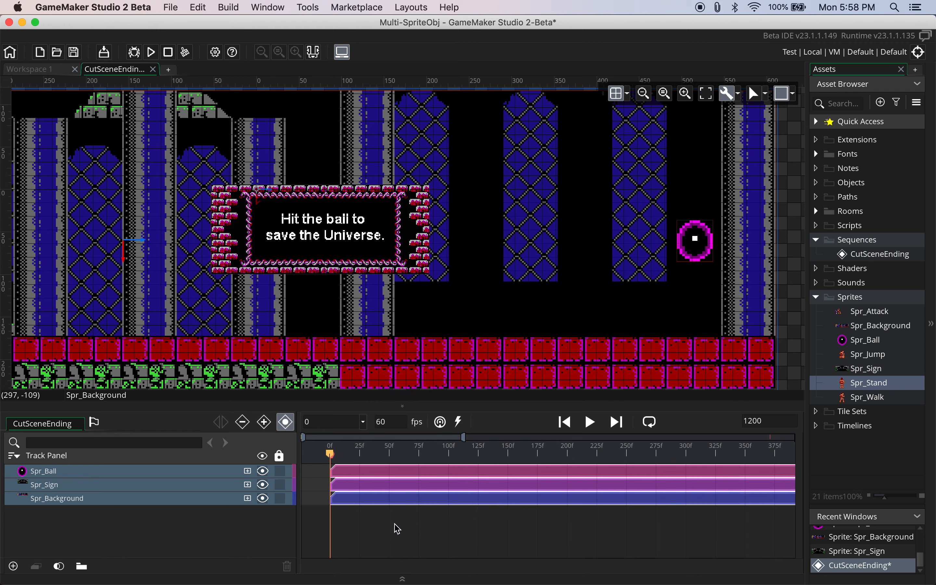
Step: Lock the Spr_Ball, Spr_Sign and Spr_Background tracks again
click(279, 471)
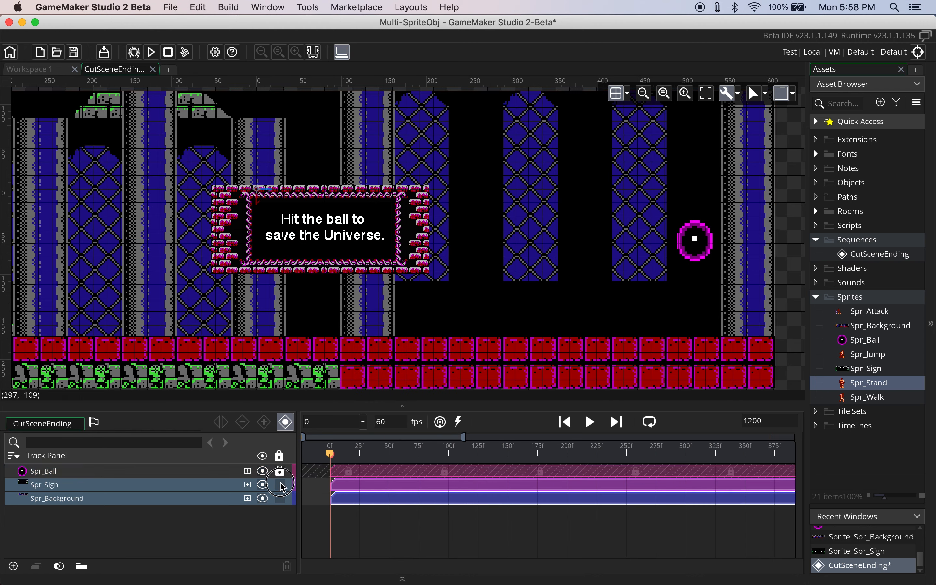
click(281, 485)
click(280, 499)
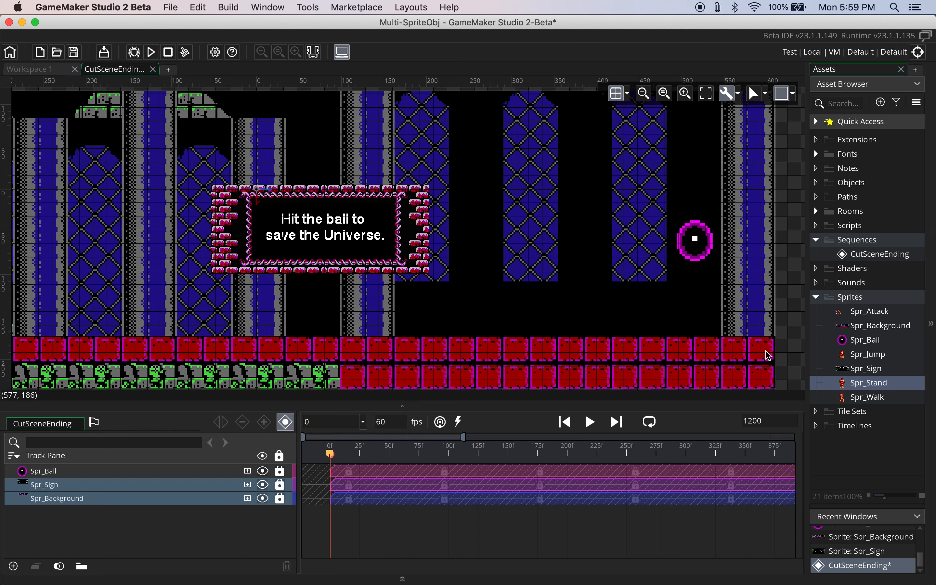
Step: Place Spr_Walk on the floor just outside the background's left edge at frame 0 and extend its clip to about frame 158
drag(871, 400, 40, 317)
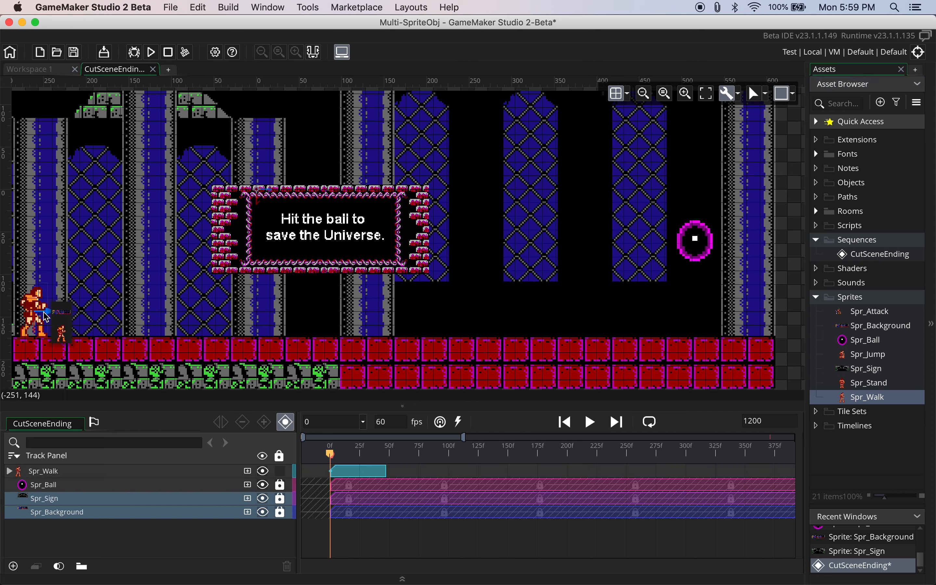
click(39, 316)
drag(4, 316, 6, 315)
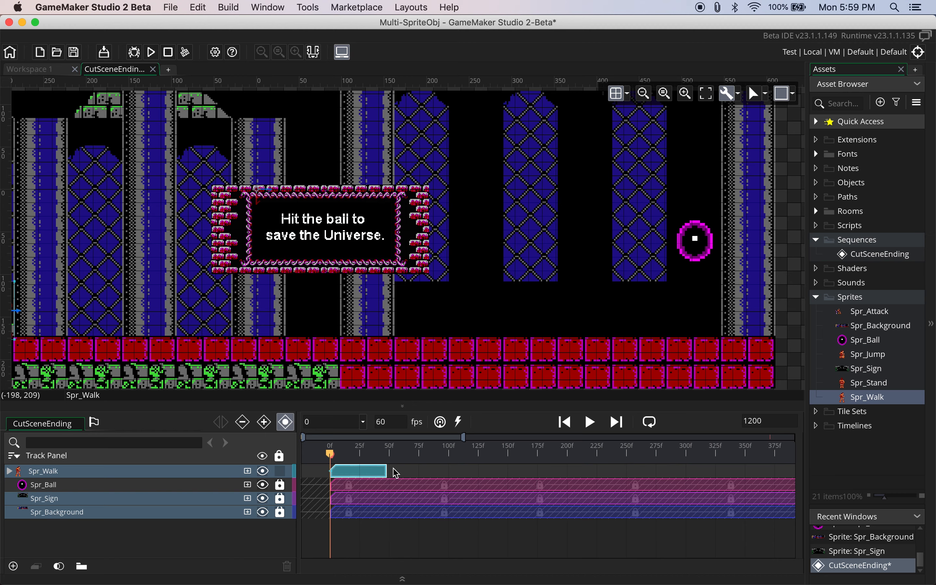
drag(384, 469, 518, 466)
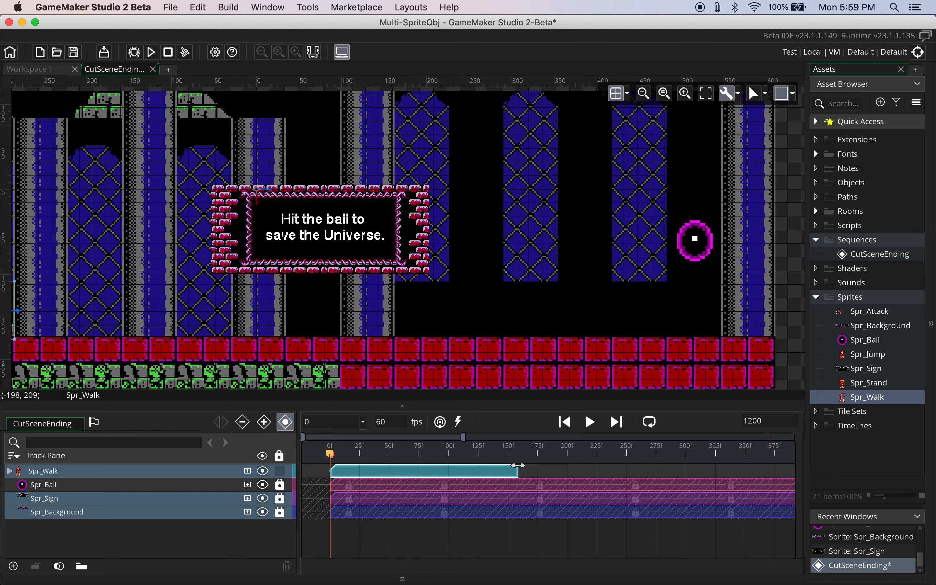
Step: Keyframe Spr_Walk's position beneath the sign at frame 142 and shorten its clip to about frame 154
click(9, 471)
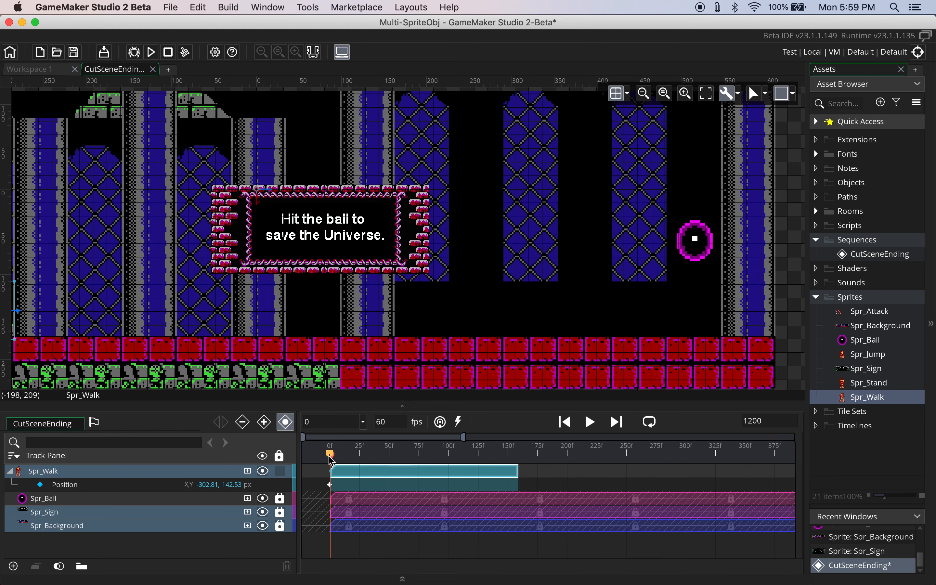
drag(331, 461, 498, 461)
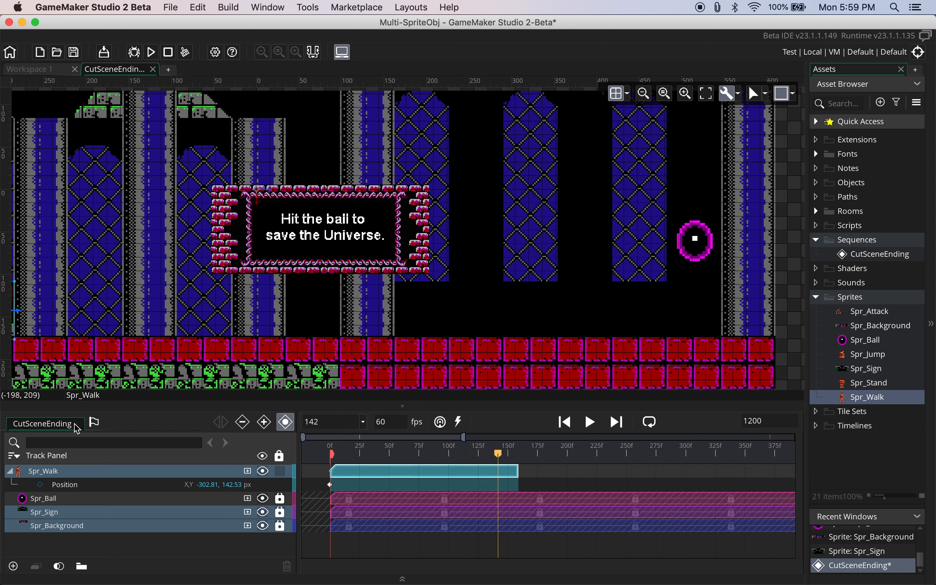
drag(21, 315, 338, 318)
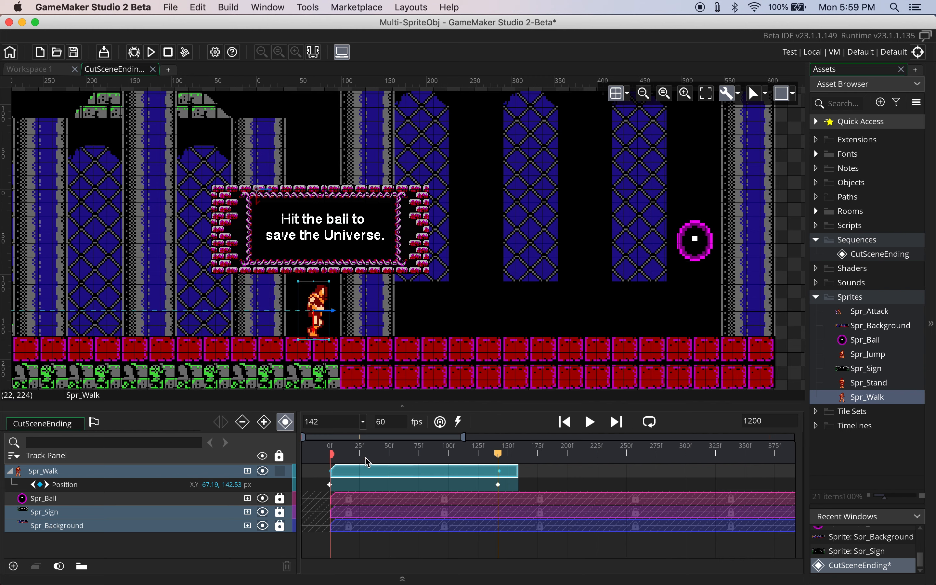
drag(518, 476, 514, 476)
Step: Add Spr_Stand at frame 142 and align it over the walking figure beneath the sign
drag(873, 388, 320, 295)
key(super+z)
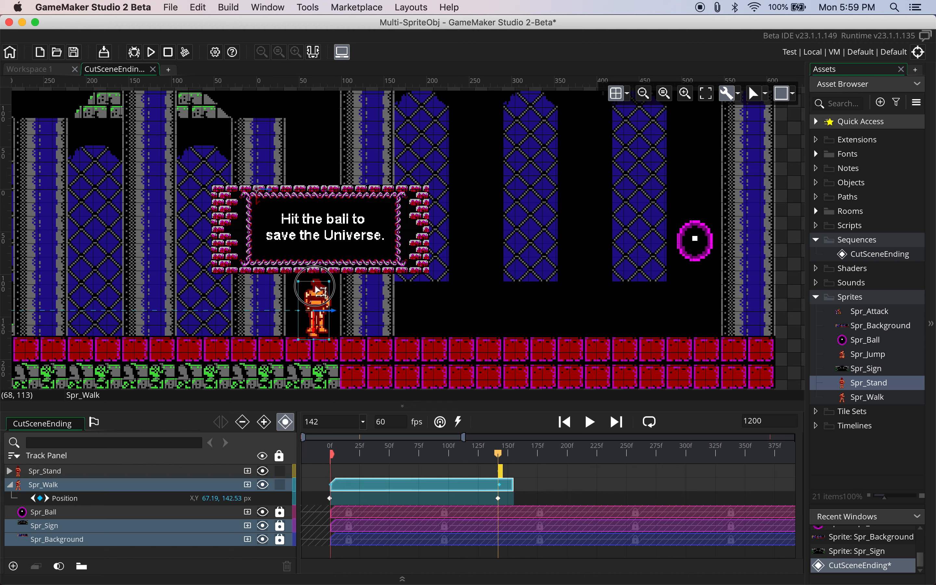
click(48, 471)
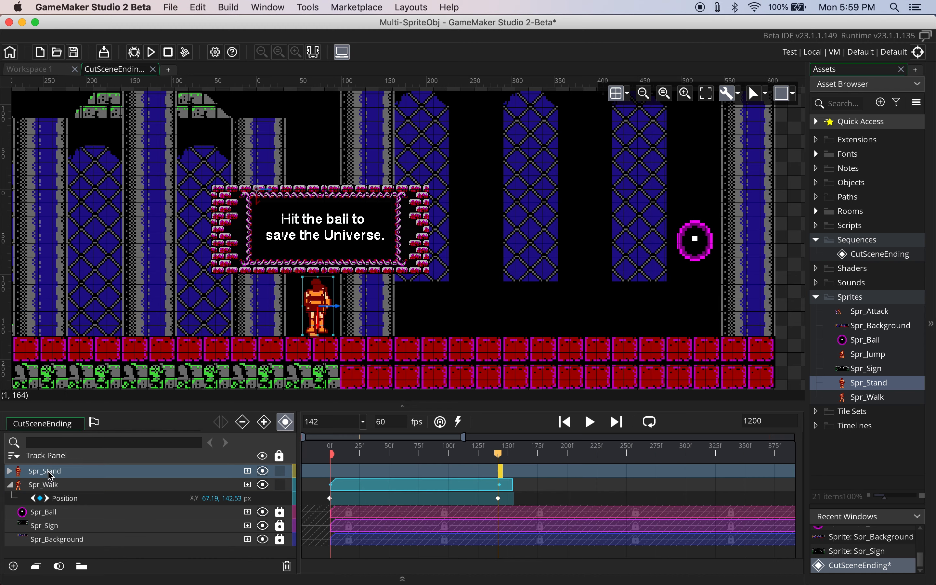
drag(316, 280, 321, 284)
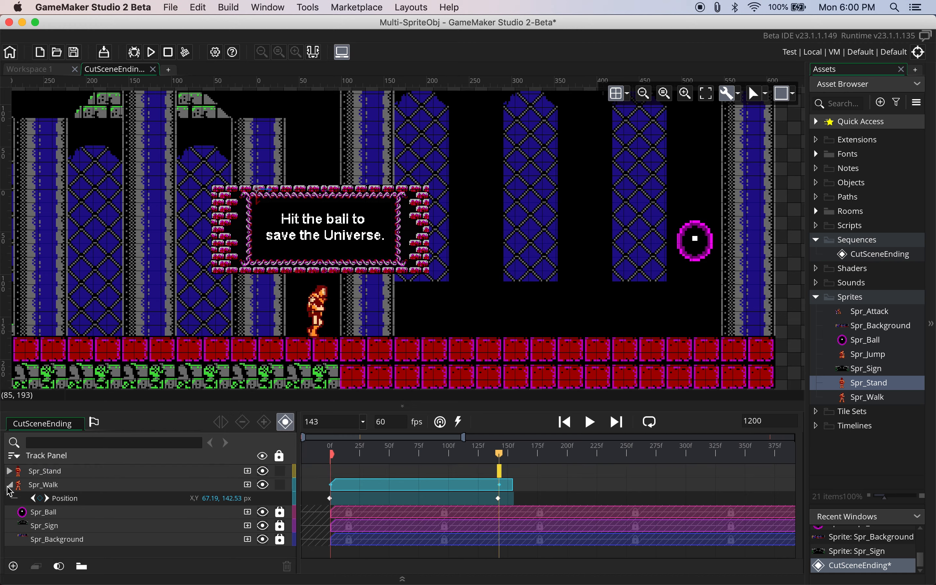
Step: Collapse the Spr_Walk track and lengthen the Spr_Stand clip so it ends at about frame 218
click(9, 486)
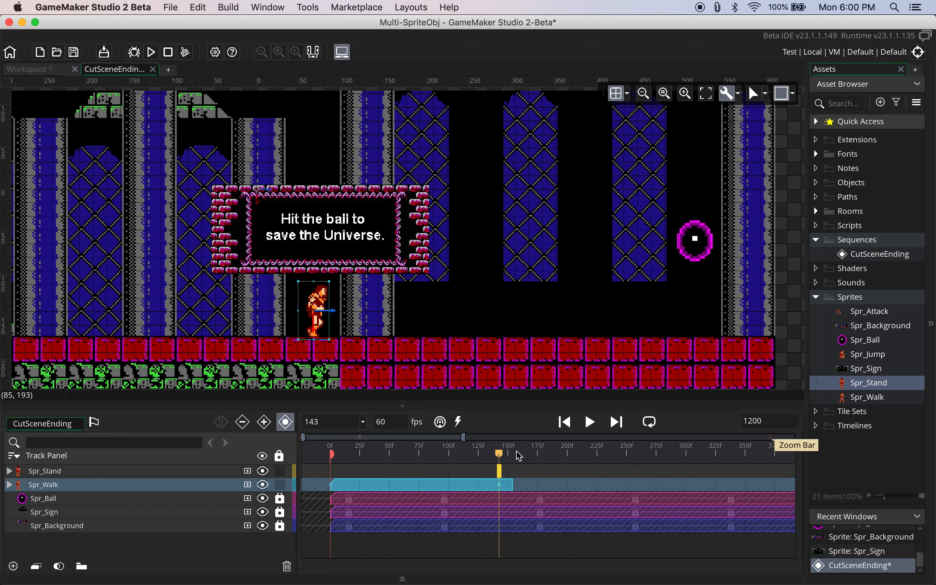
drag(464, 438, 363, 438)
click(764, 470)
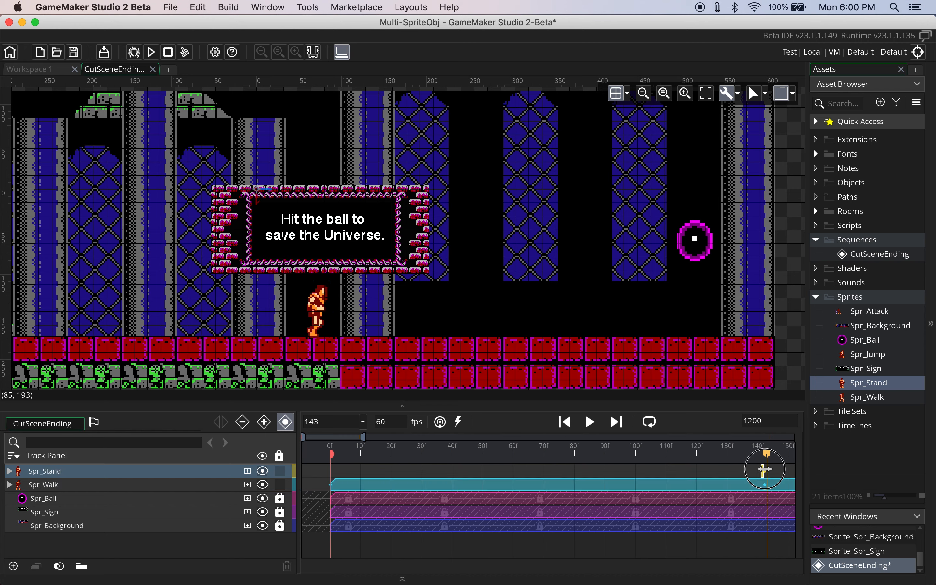
drag(764, 469, 723, 470)
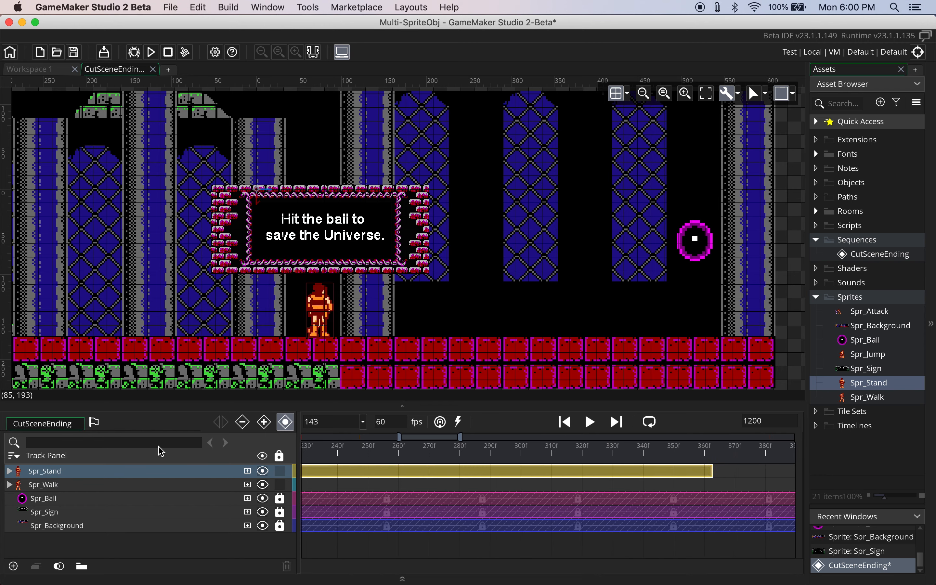
click(400, 437)
drag(400, 437, 314, 437)
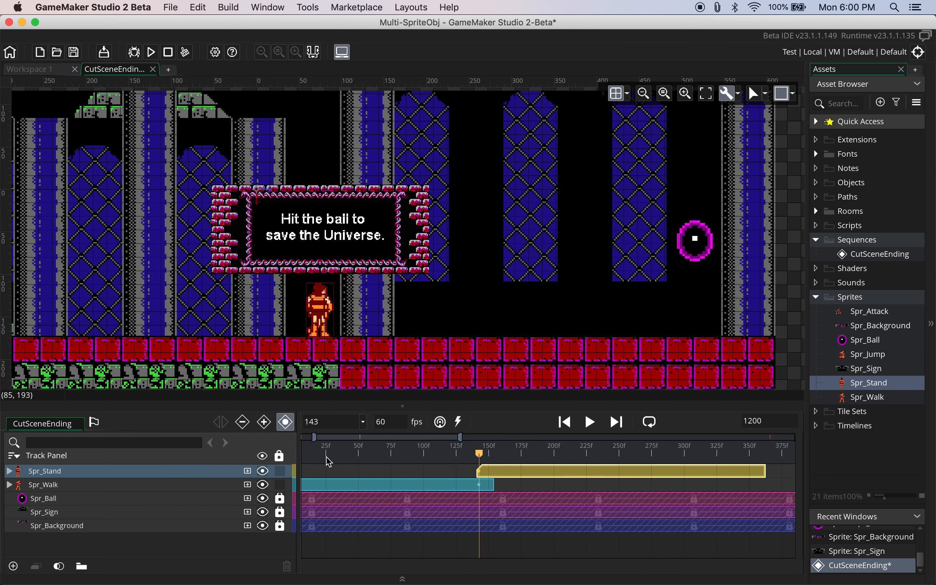
drag(467, 452, 479, 489)
drag(761, 468, 577, 469)
Step: Trim the end of the Spr_Walk clip to frame 141, where the Spr_Stand clip begins
drag(466, 456, 480, 457)
drag(318, 441, 351, 439)
drag(460, 439, 370, 440)
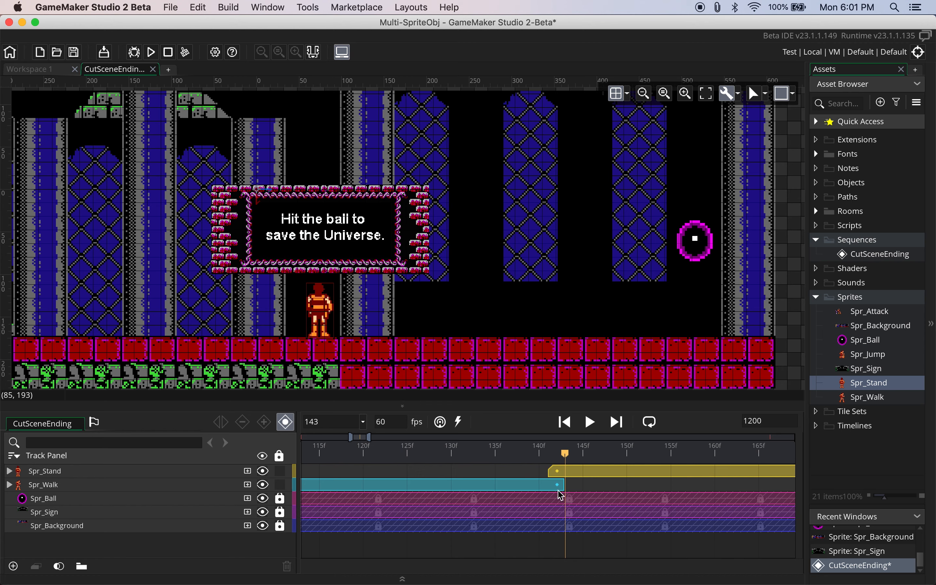
drag(562, 487, 603, 477)
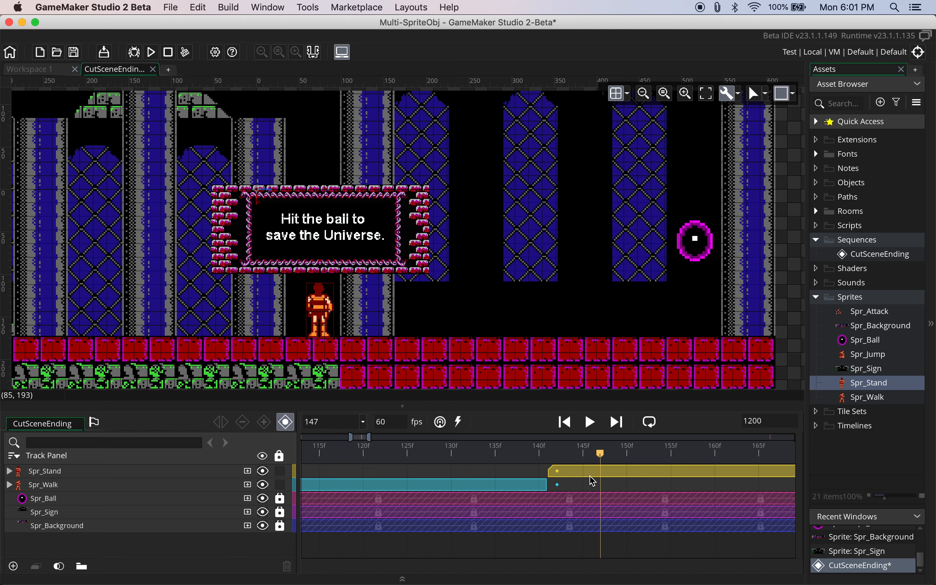
Step: Play the sequence from the beginning to check the change from walking to standing
drag(369, 437, 456, 445)
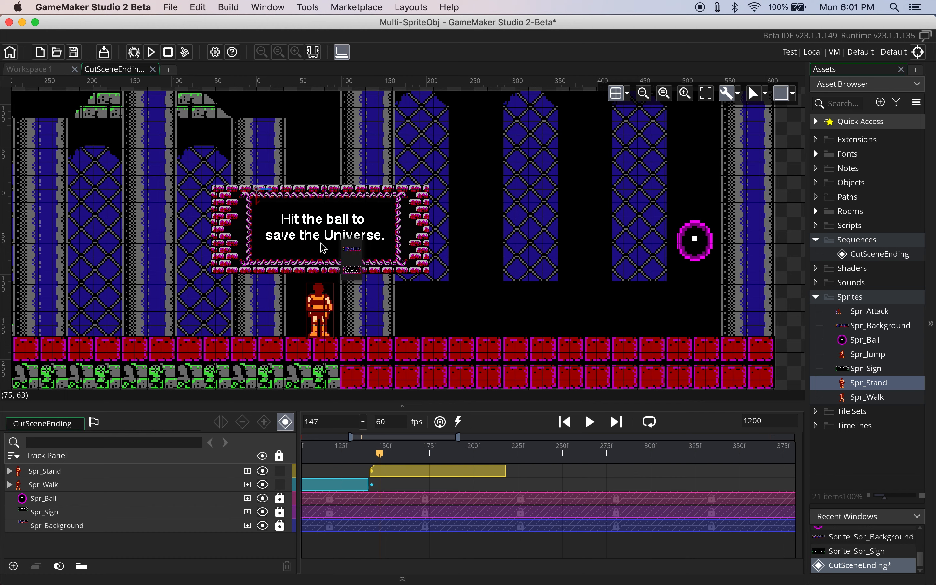
drag(387, 457, 334, 447)
key(Return)
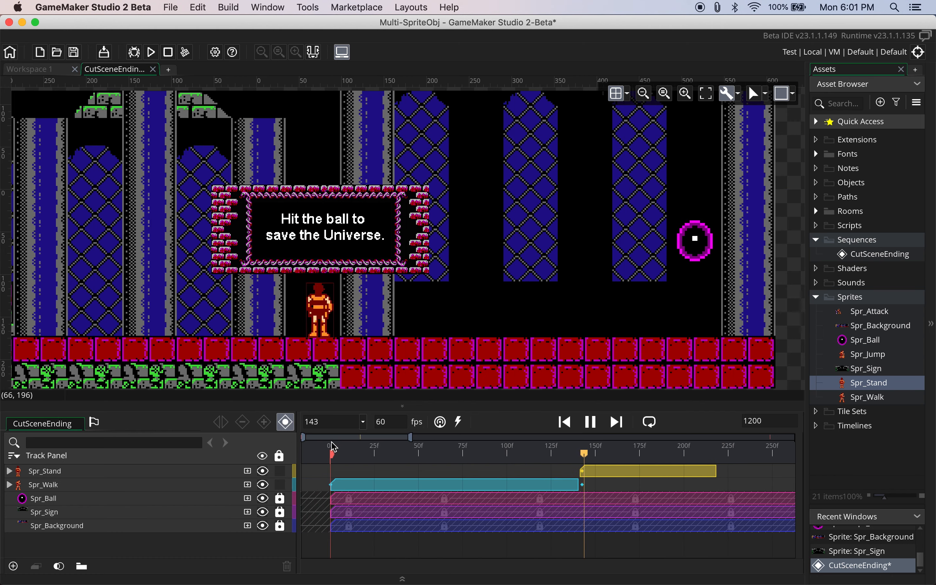
key(Return)
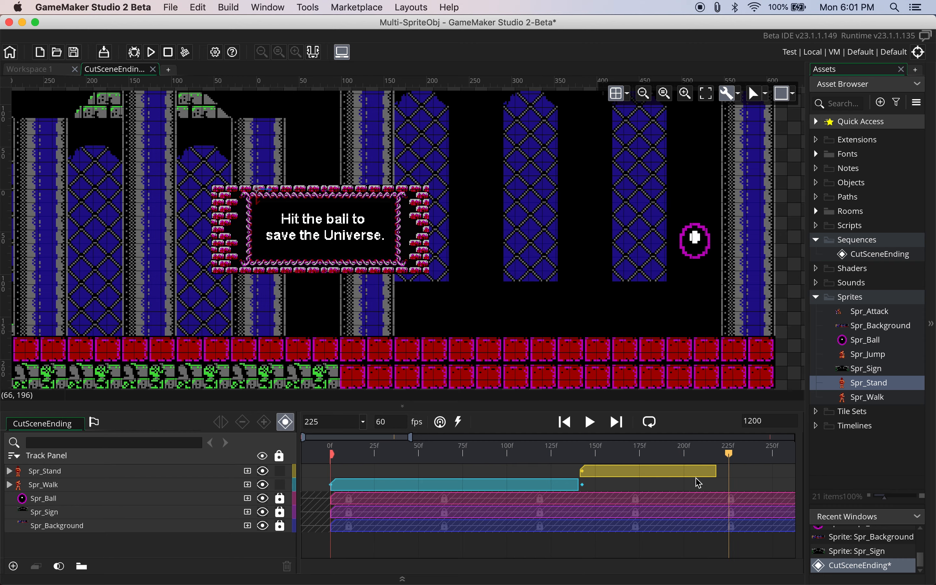
Step: Extend the Spr_Stand clip to frame 251 and move the playhead to its end
drag(713, 470, 777, 474)
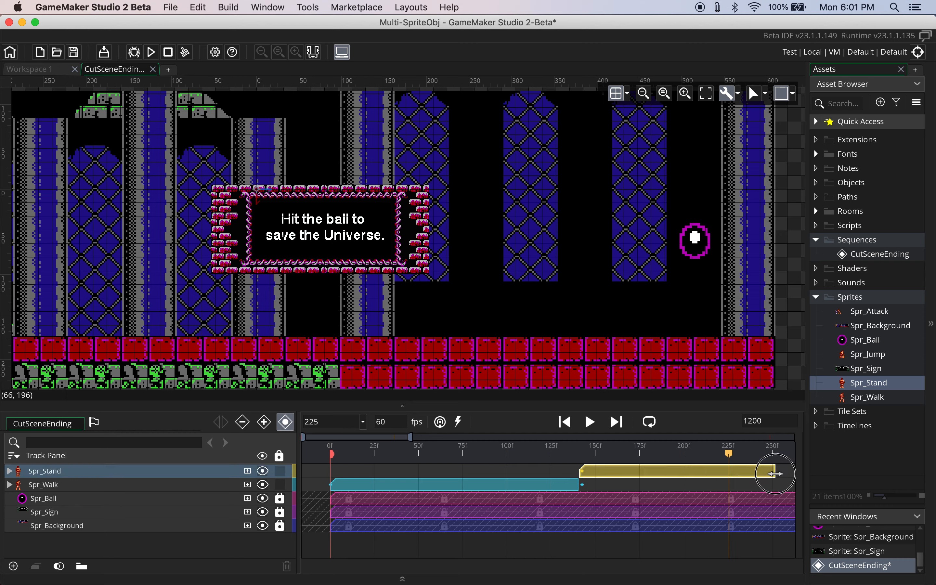
drag(413, 439, 454, 437)
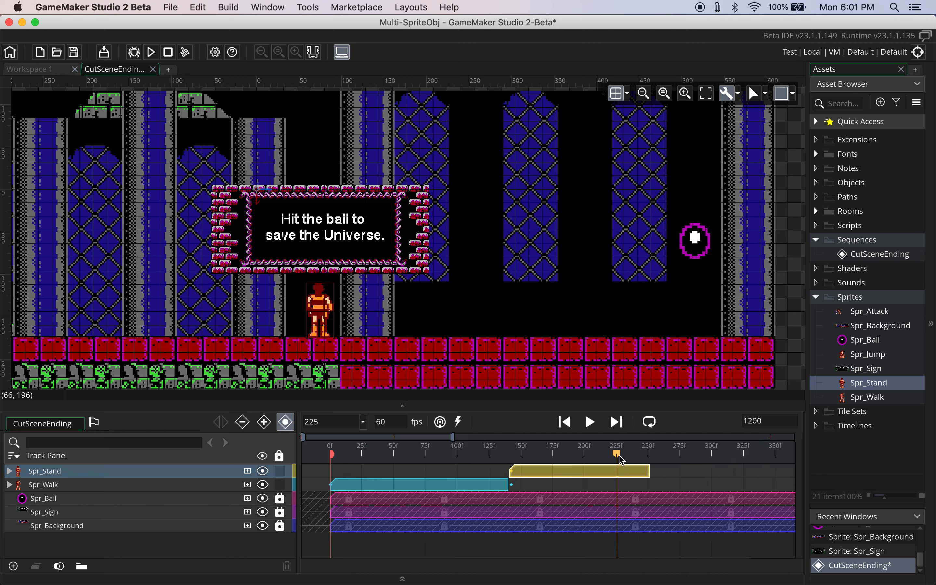
drag(620, 457, 650, 461)
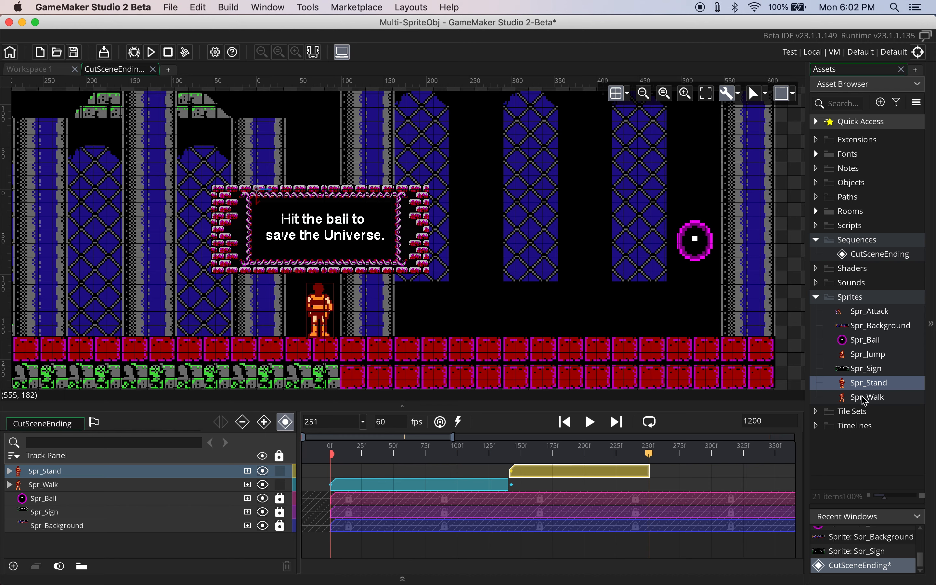
Step: Add a second Spr_Walk over the standing figure at frame 251 and set its clip to end at about frame 500
drag(865, 400, 324, 307)
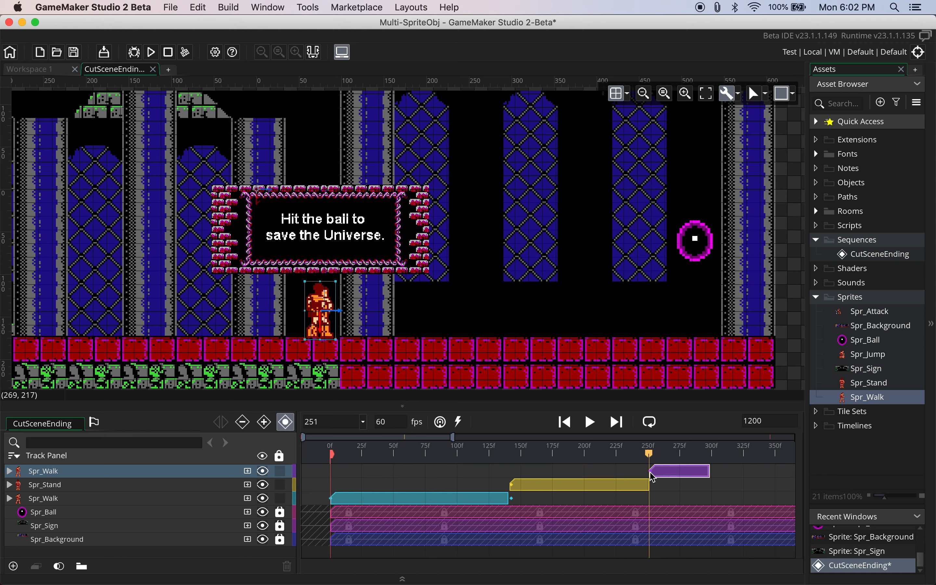
mouse_move(650, 465)
mouse_down()
mouse_move(625, 465)
mouse_move(672, 471)
mouse_move(644, 470)
mouse_move(653, 479)
mouse_up()
drag(712, 476, 506, 463)
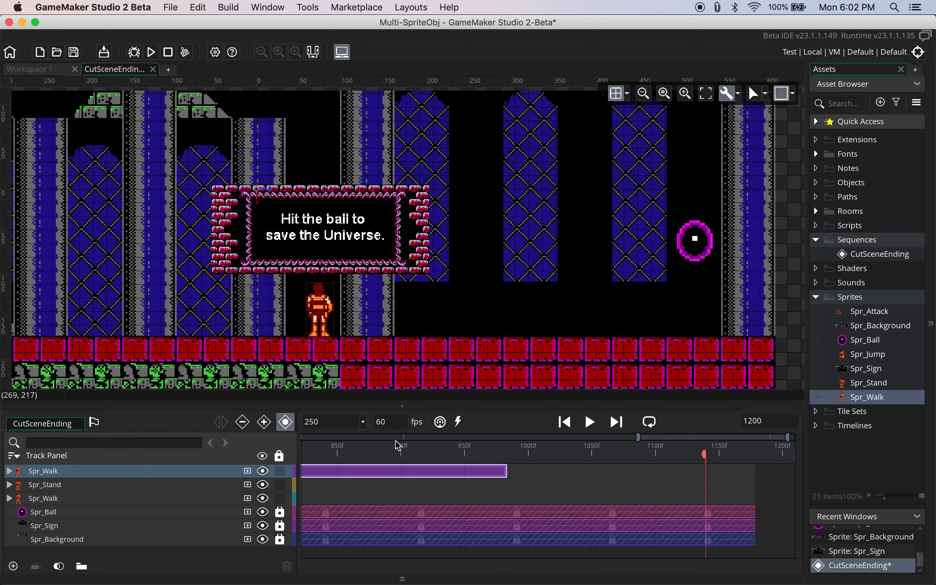
drag(425, 458, 334, 461)
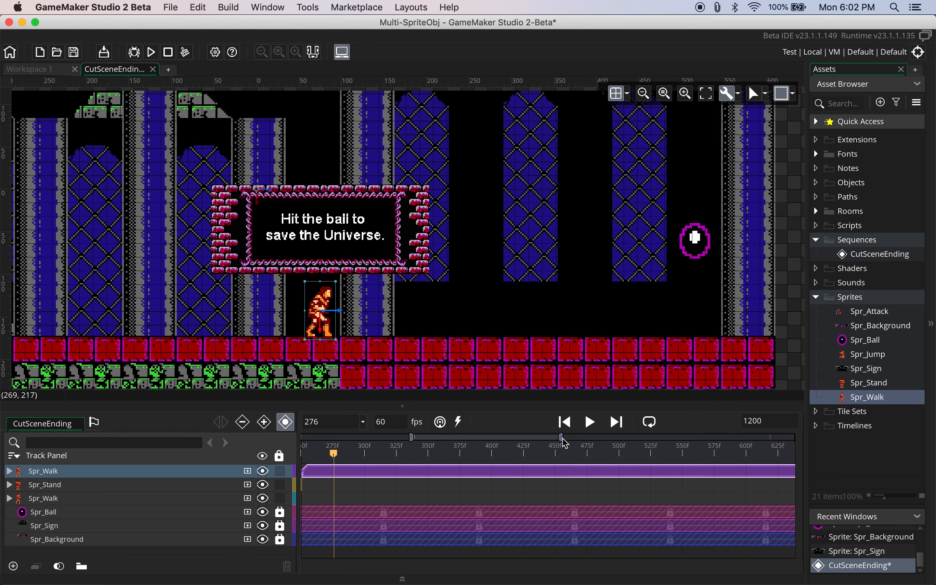
drag(564, 442, 456, 480)
drag(328, 457, 315, 454)
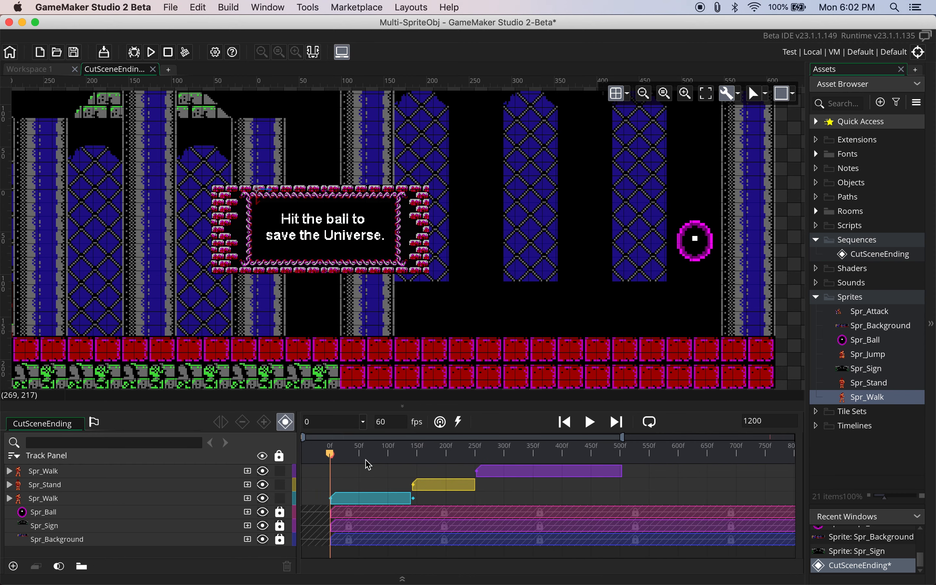
Step: At frame 383, keyframe the second Spr_Walk farther right along the floor, just before the second tall window past the sign
drag(478, 456, 555, 462)
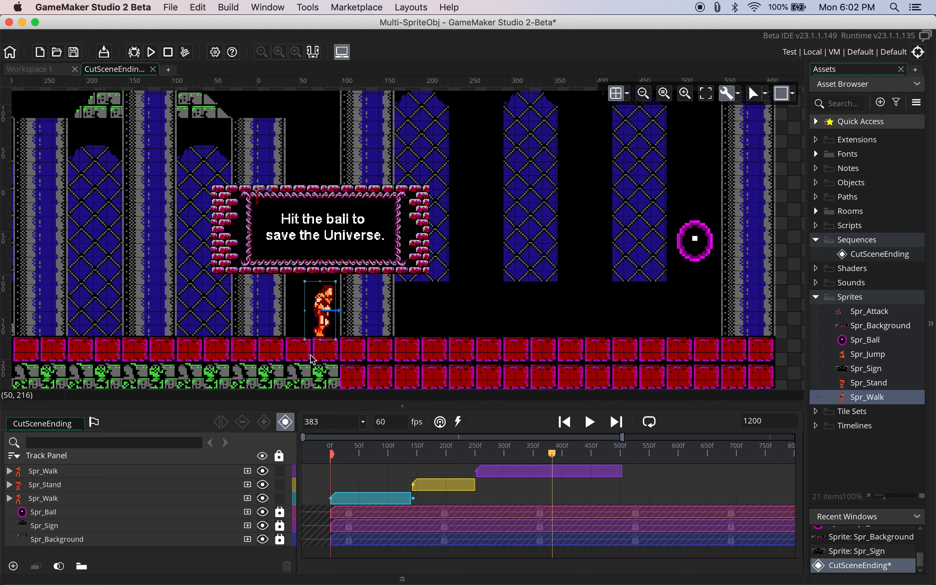
drag(340, 315, 509, 309)
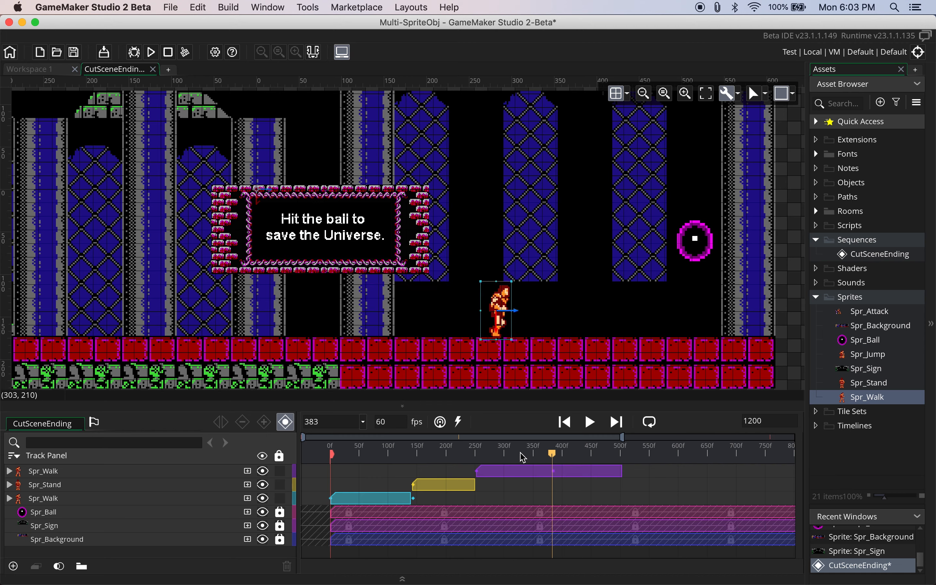
Step: Preview the second walk from about frame 250 and trim its clip to end at its last position keyframe
click(472, 454)
key(space)
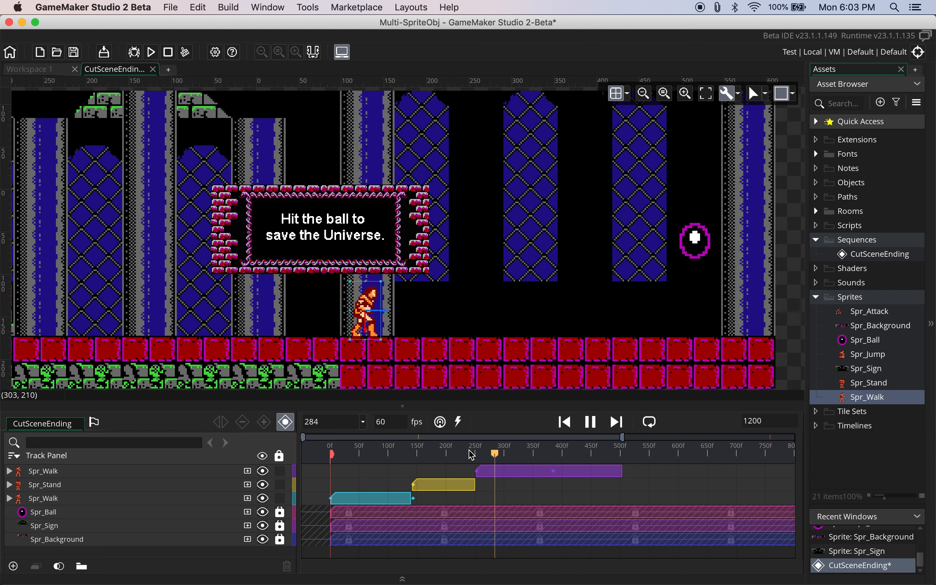
key(space)
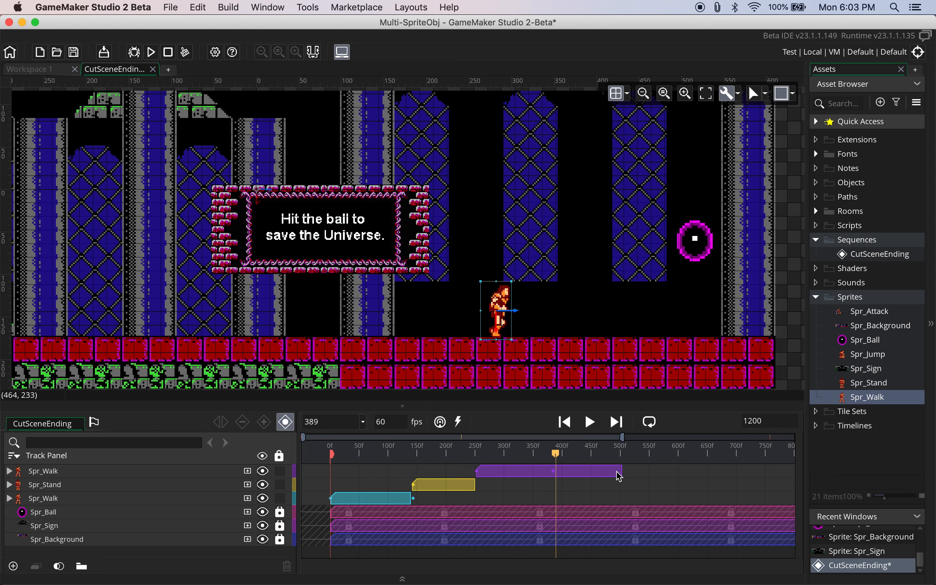
drag(622, 471, 554, 482)
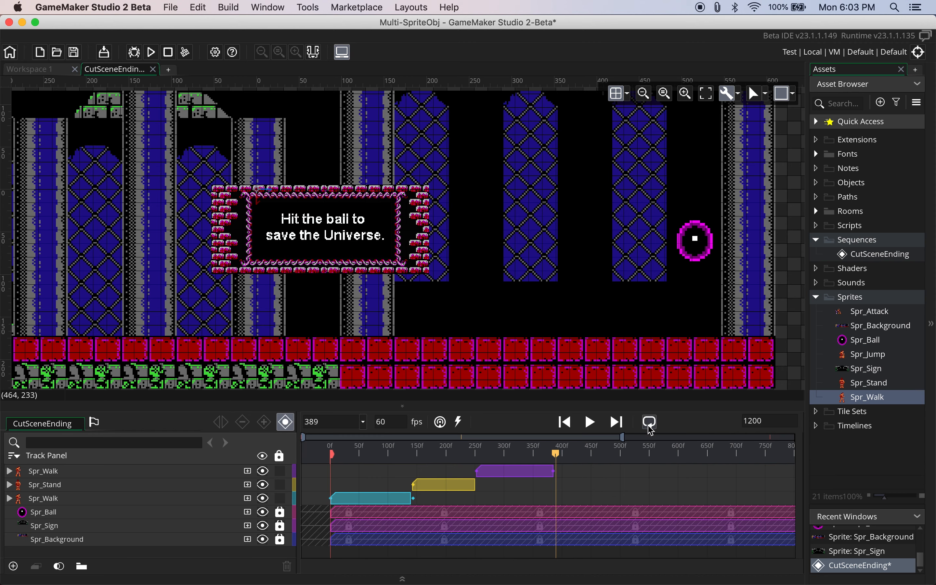
Step: At frame 384, add Spr_Attack over the walking figure and extend its clip to about frame 630
click(554, 451)
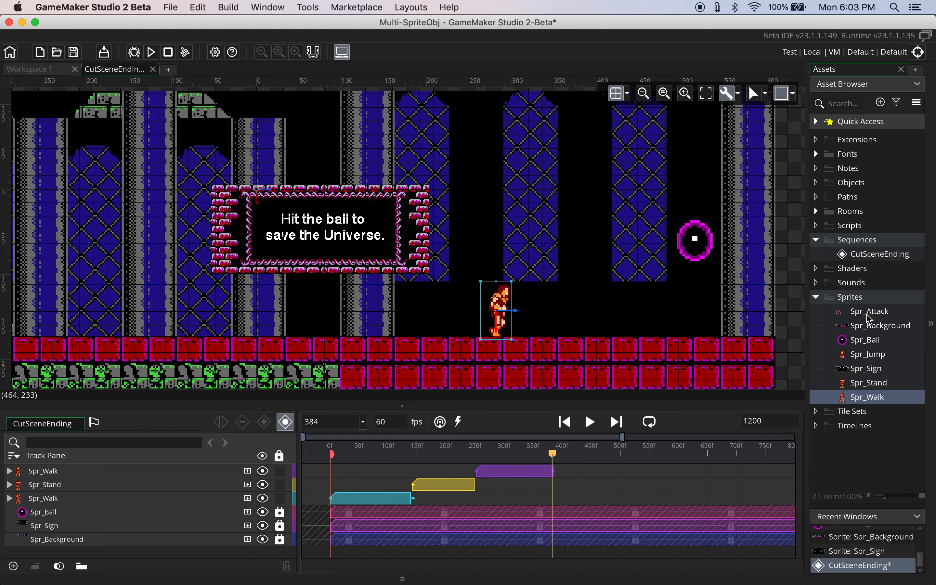
mouse_move(871, 317)
mouse_down()
mouse_move(813, 327)
mouse_move(640, 307)
mouse_move(566, 264)
mouse_move(592, 243)
mouse_move(723, 300)
mouse_move(855, 314)
mouse_up()
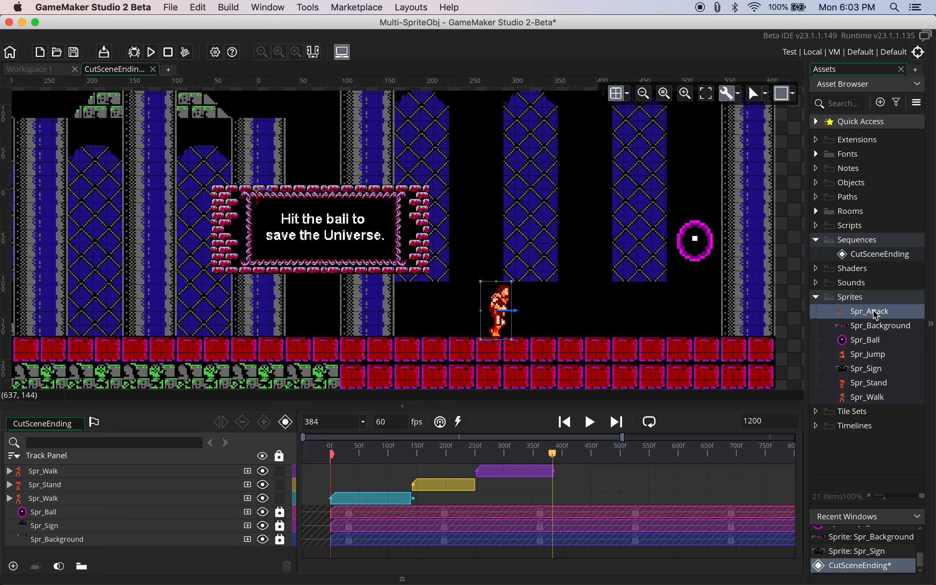
drag(876, 315, 506, 318)
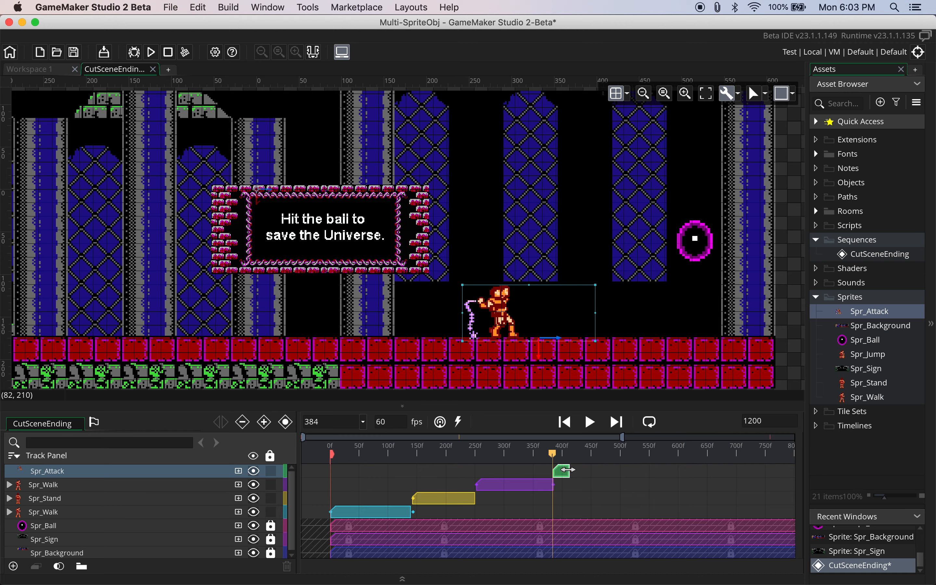
drag(566, 470, 696, 476)
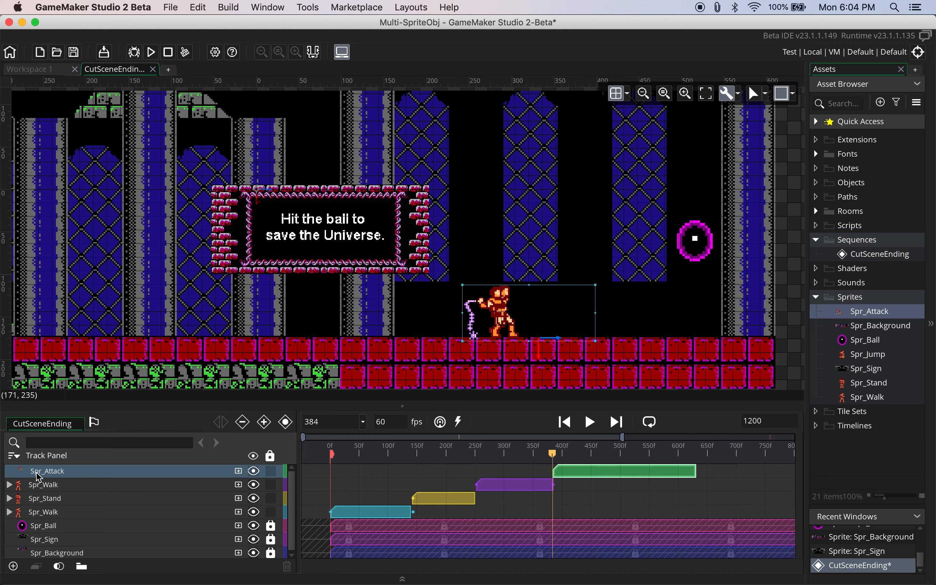
Step: Add a Position track to Spr_Attack and keyframe its starting position at frame 384
click(239, 471)
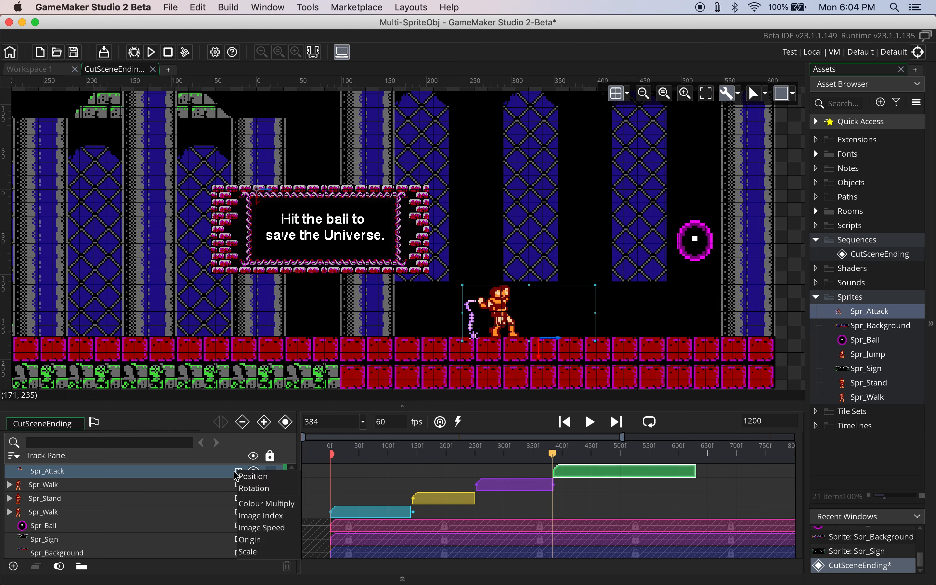
click(251, 481)
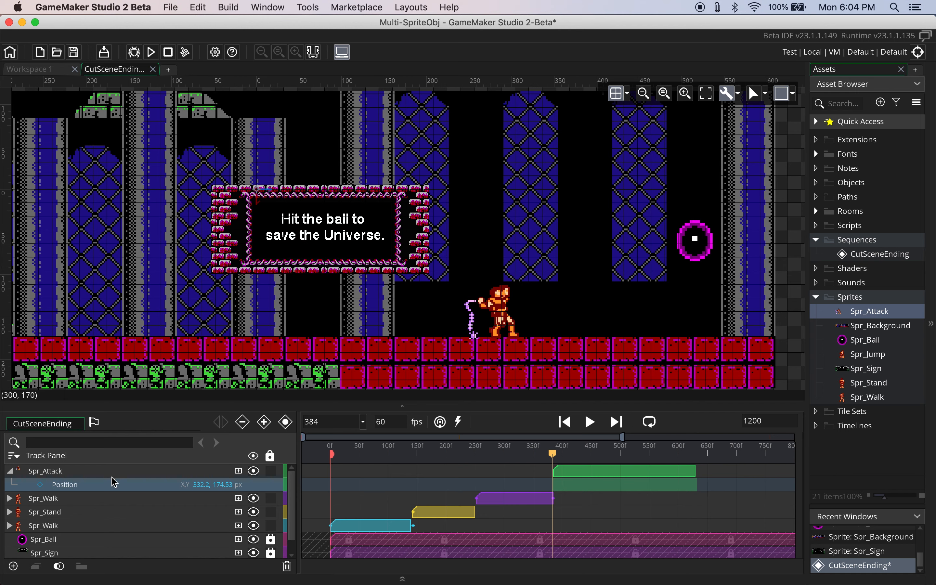
click(40, 485)
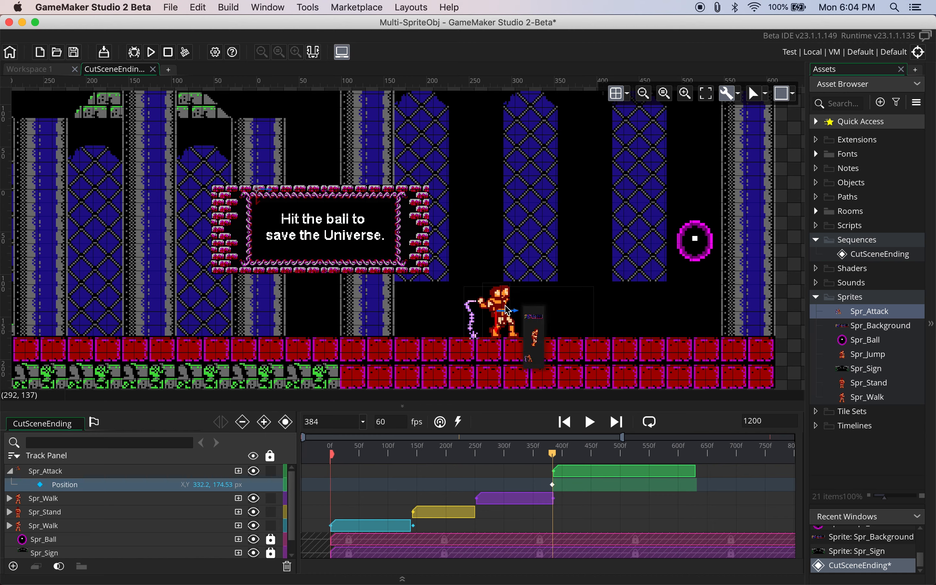
click(503, 298)
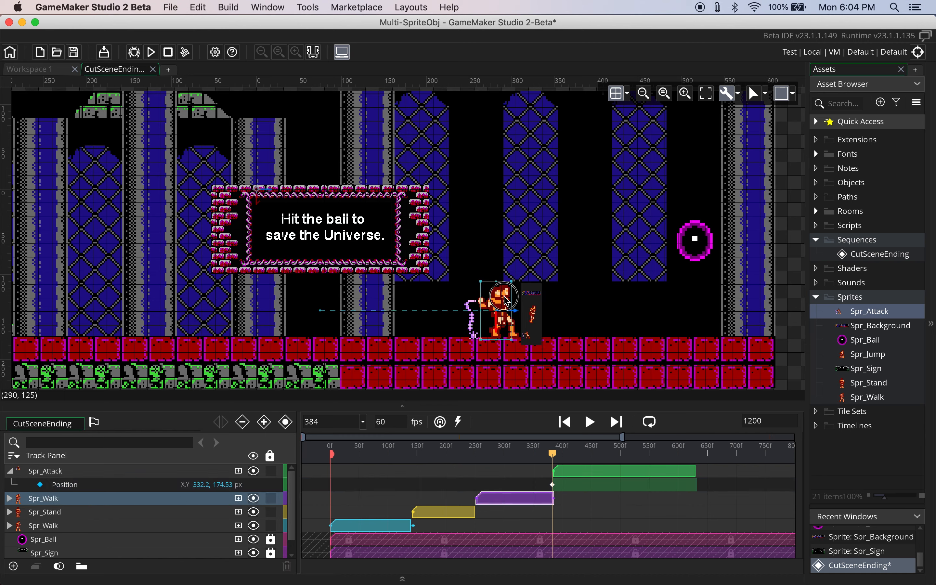
Step: At frame 452, raise Spr_Attack level with the ball, at about X 430, Y 85, and keyframe its position
drag(555, 457, 596, 457)
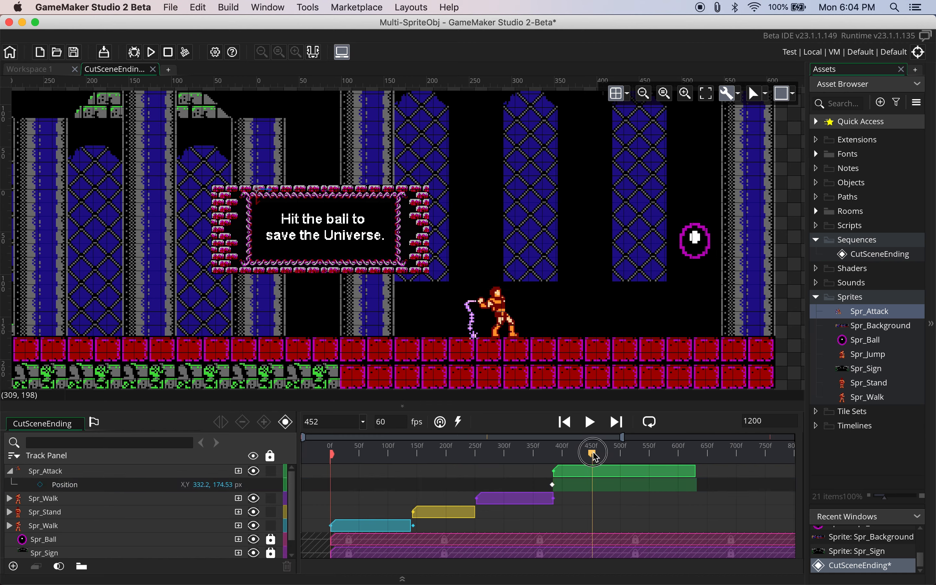
drag(511, 308, 586, 234)
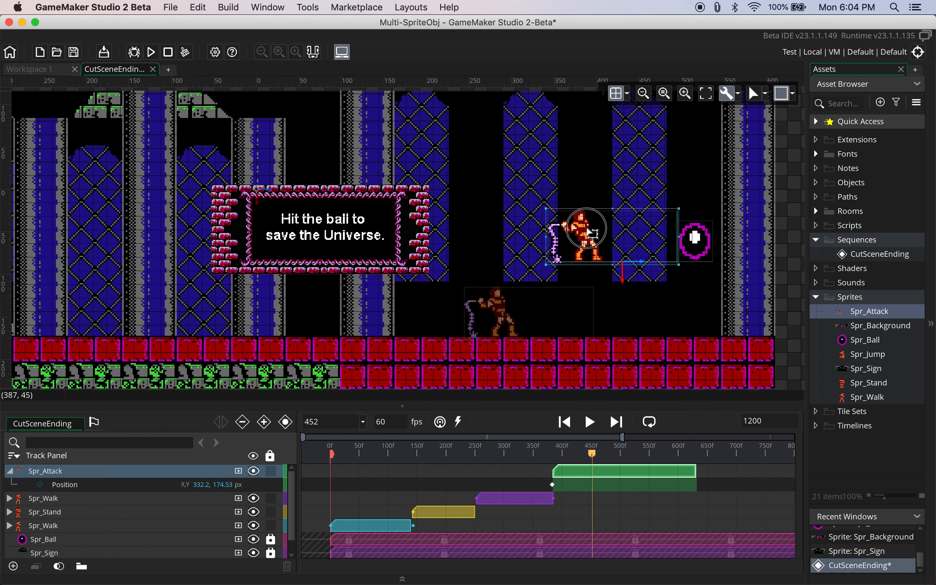
drag(592, 232, 592, 234)
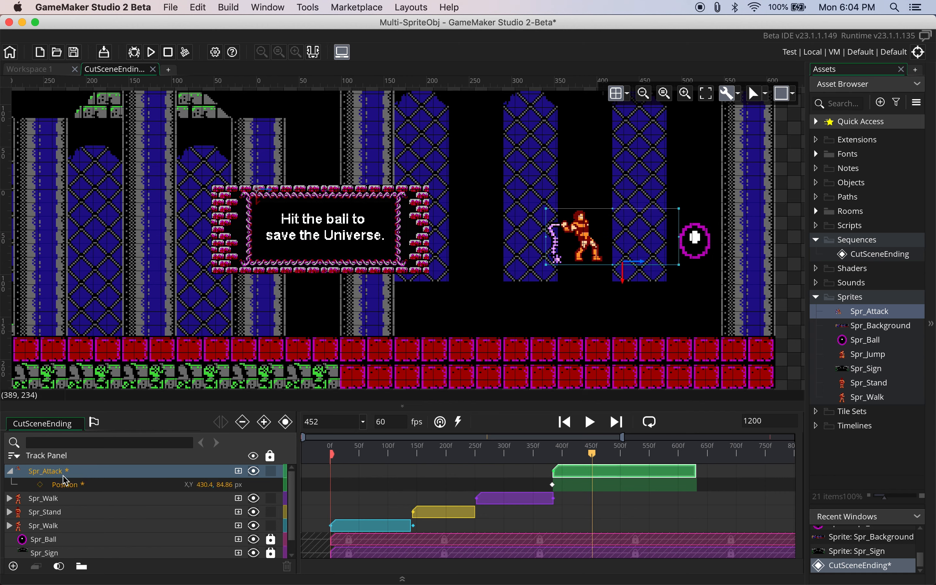
click(40, 484)
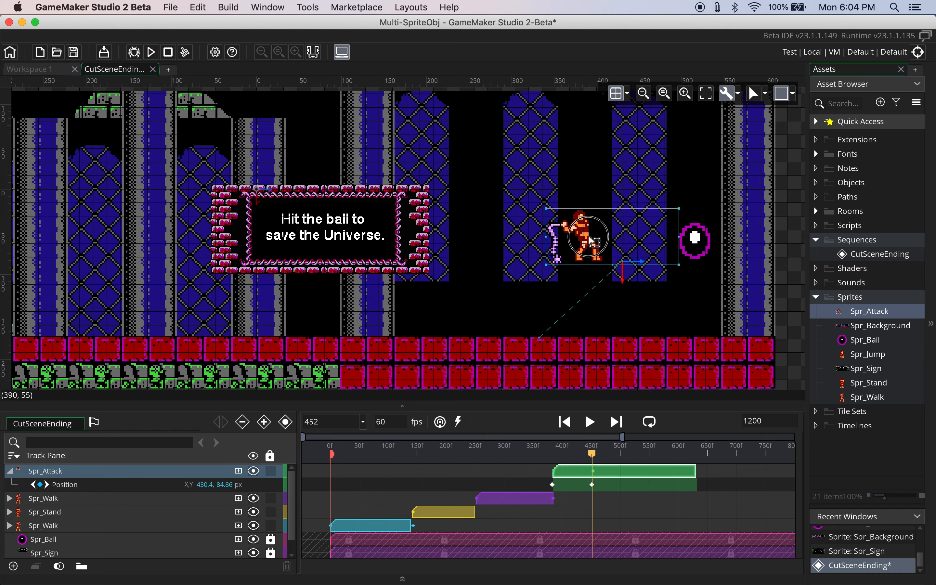
Step: Try moving Spr_Attack down to the floor near the ball at frames 452 and 518 without keyframing it
drag(592, 241, 685, 321)
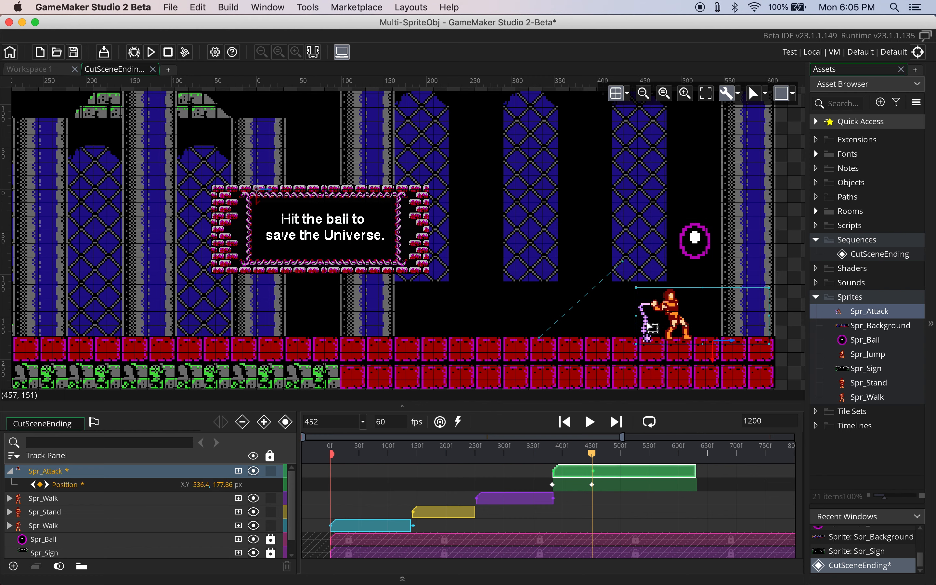
key(super+z)
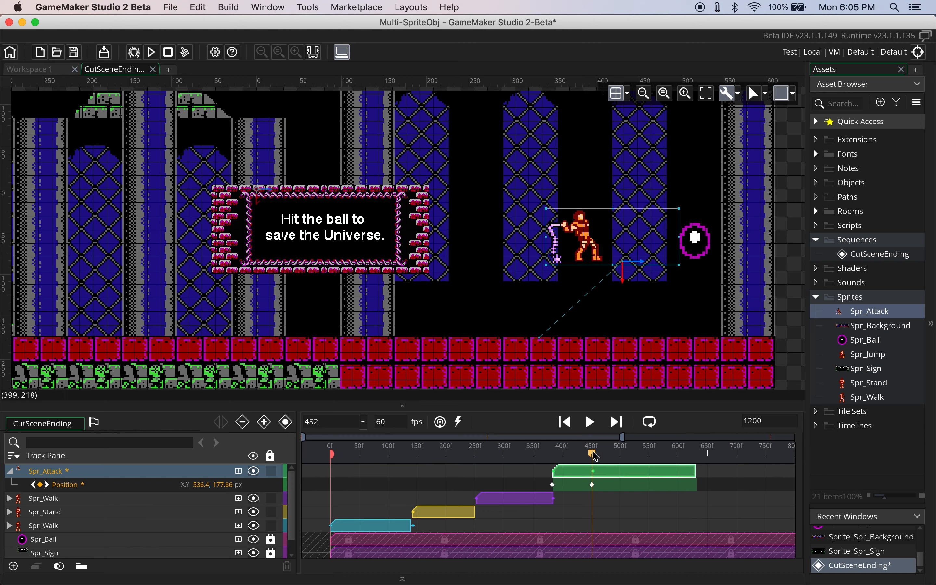
drag(596, 456, 633, 463)
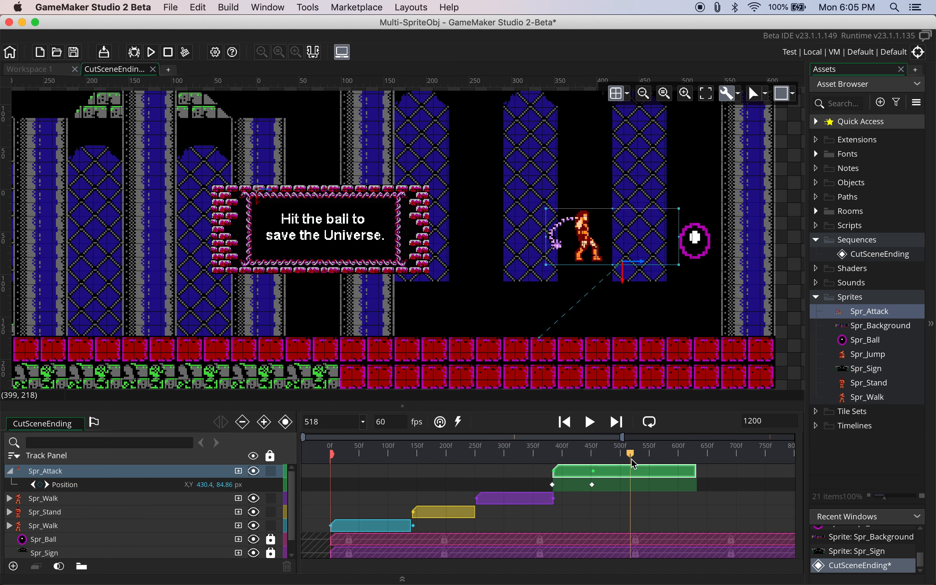
drag(651, 286, 701, 322)
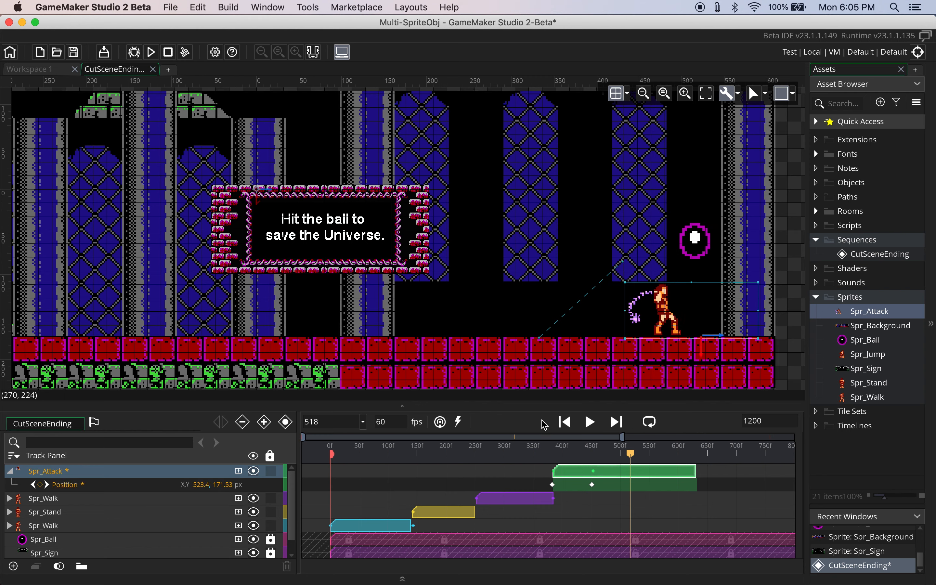
Step: Preview the sequence from about frame 337 through the Spr_Attack movement
drag(527, 458, 529, 457)
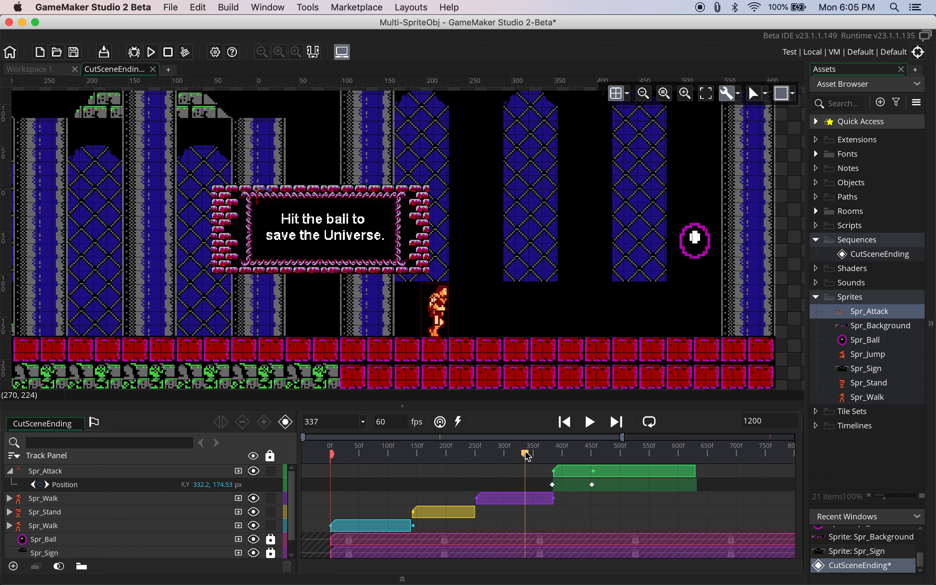
key(space)
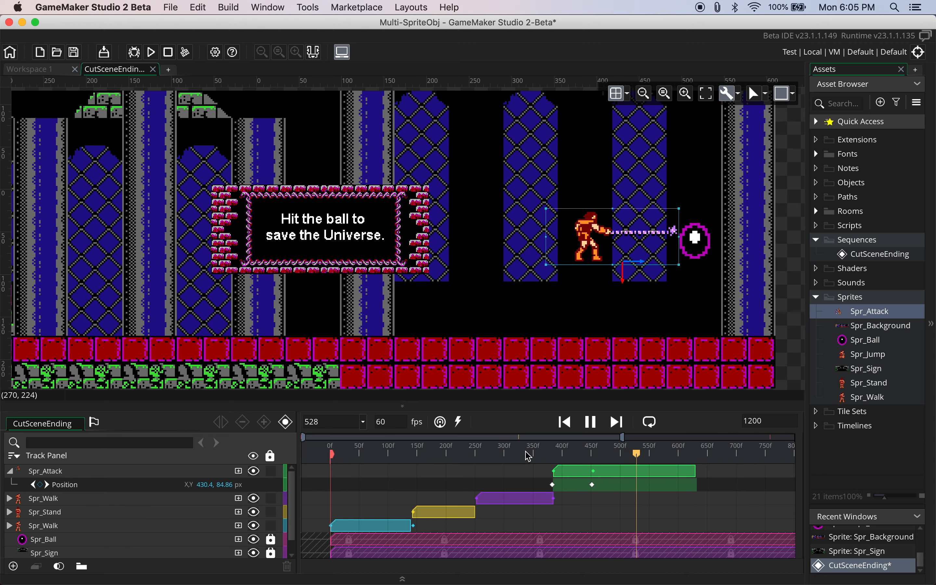
key(space)
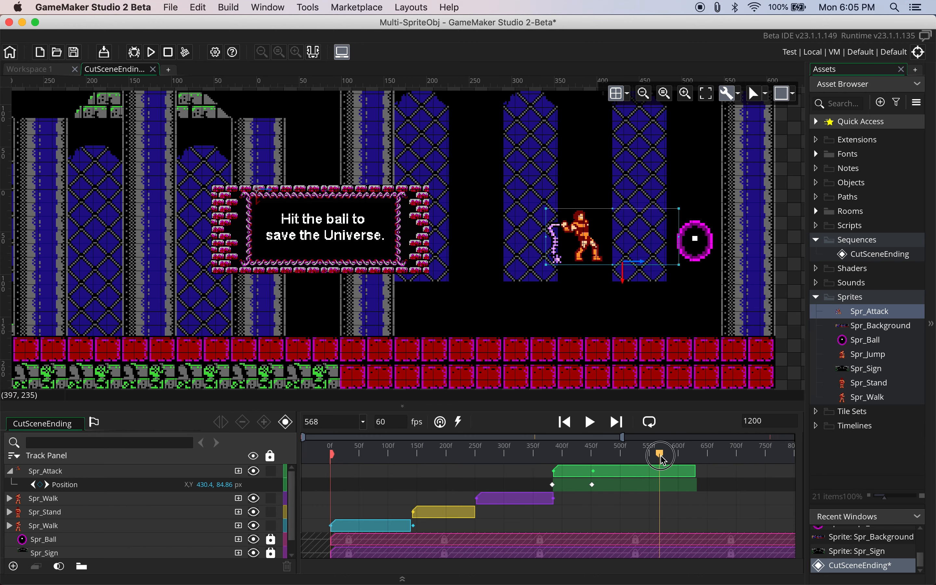
Step: At frame 517, enable automatic keyframe recording and move Spr_Attack down to the floor below the ball, at about X 520, Y 176
drag(663, 459, 631, 460)
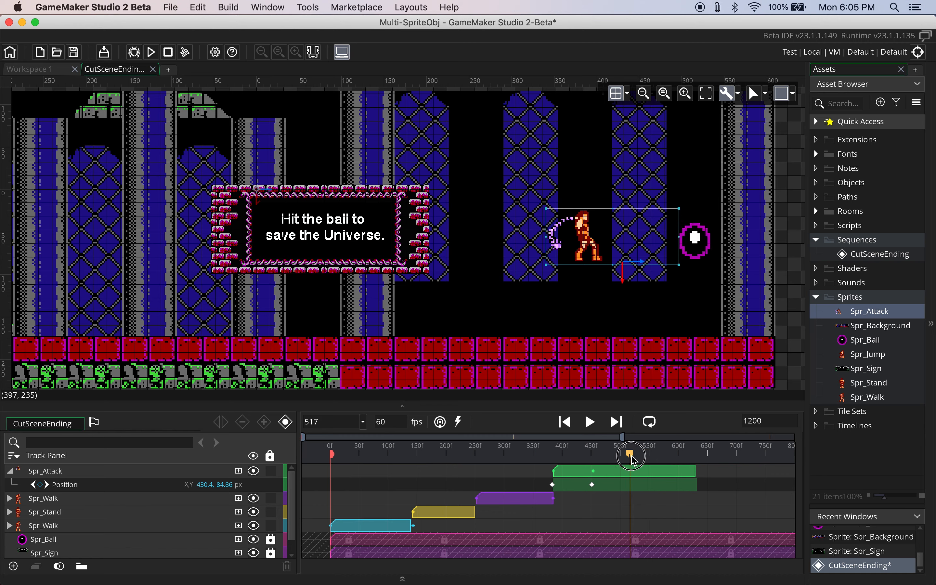
click(285, 424)
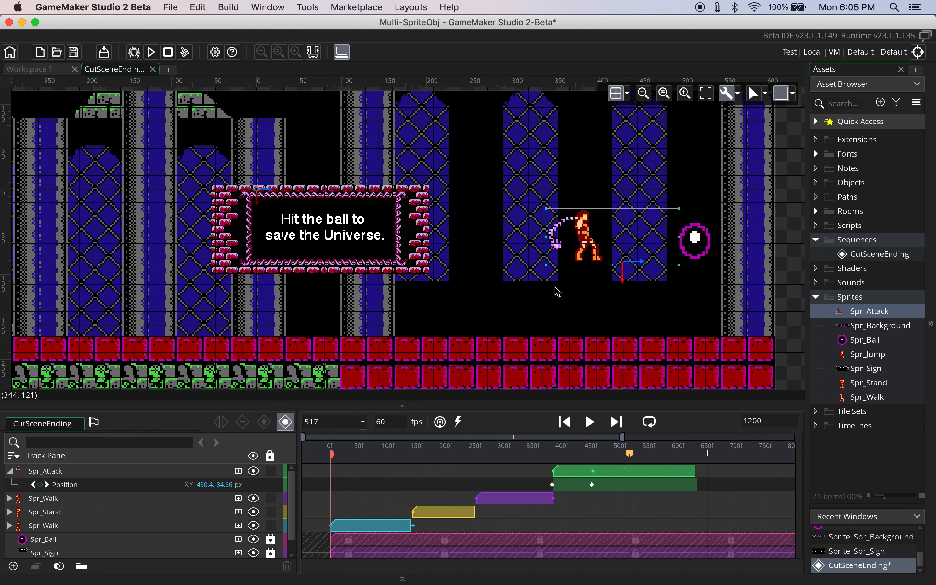
drag(588, 252, 671, 327)
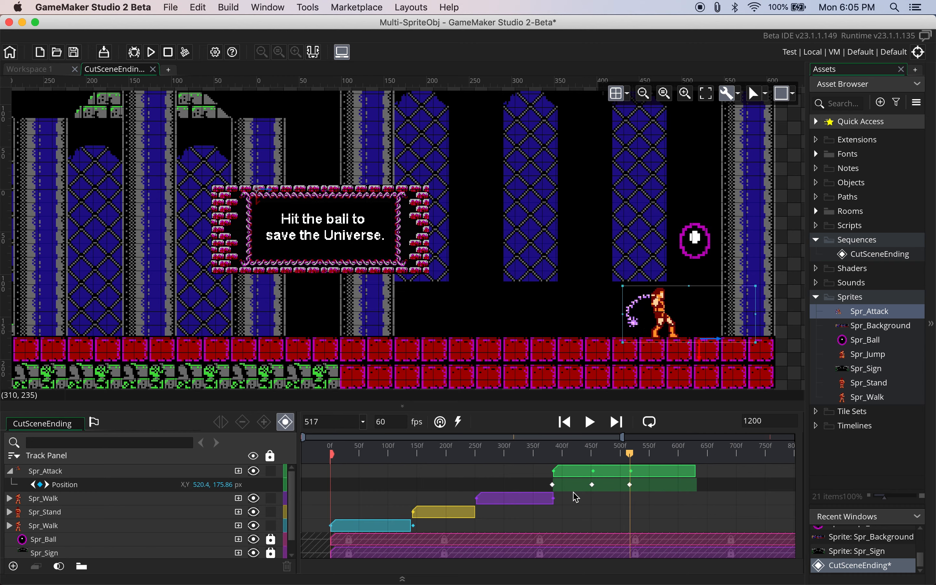
Step: Preview Spr_Attack rising and landing from the start of its clip
click(550, 460)
key(space)
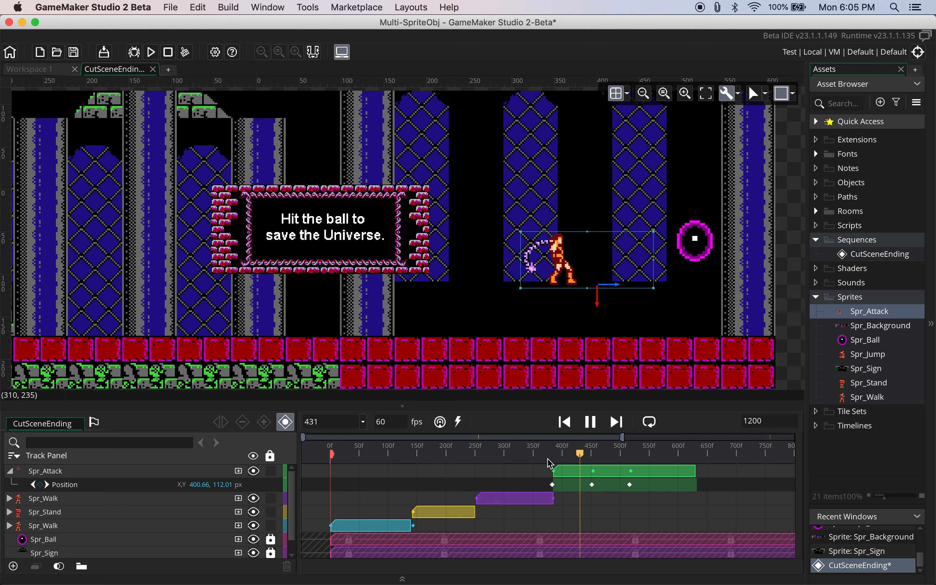
key(space)
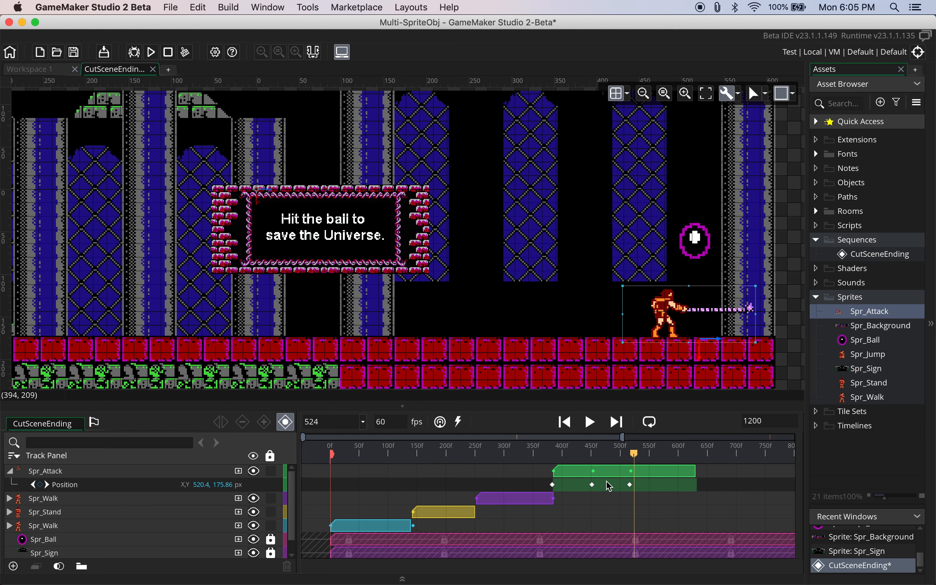
Step: Try to adjust the peak of Spr_Attack's motion path through its middle position keyframe and the path on the canvas
click(592, 485)
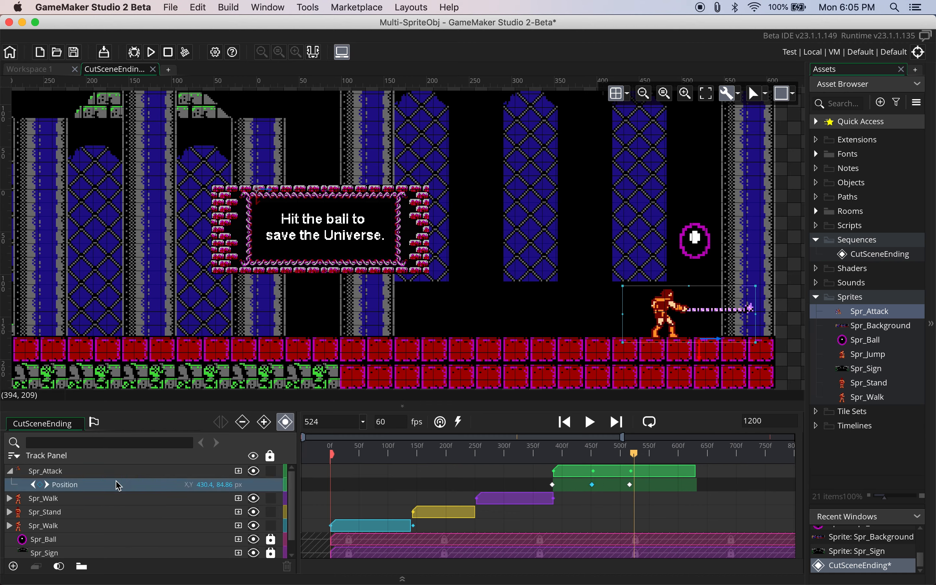
click(60, 485)
click(616, 476)
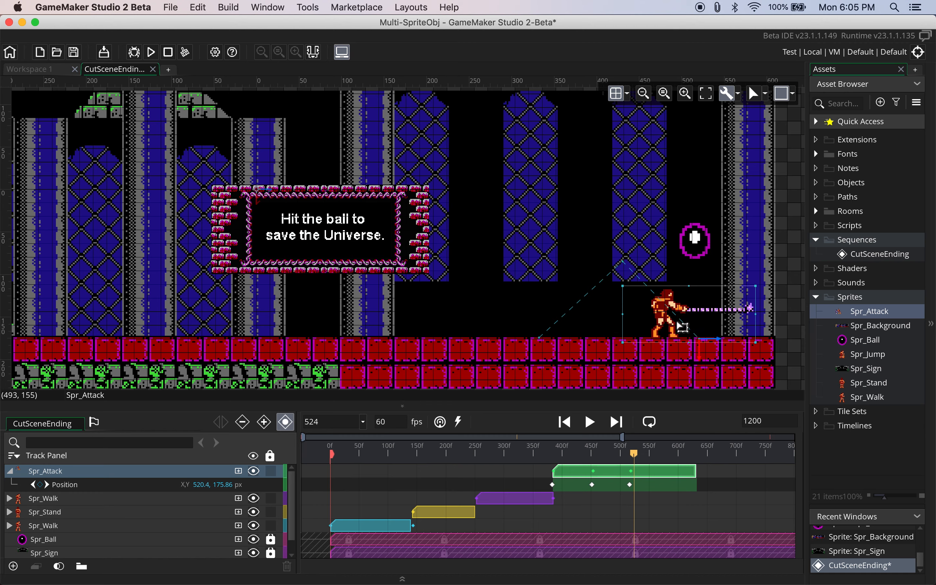
mouse_move(623, 265)
mouse_down()
mouse_move(601, 292)
mouse_move(618, 251)
mouse_move(617, 259)
mouse_up()
click(616, 260)
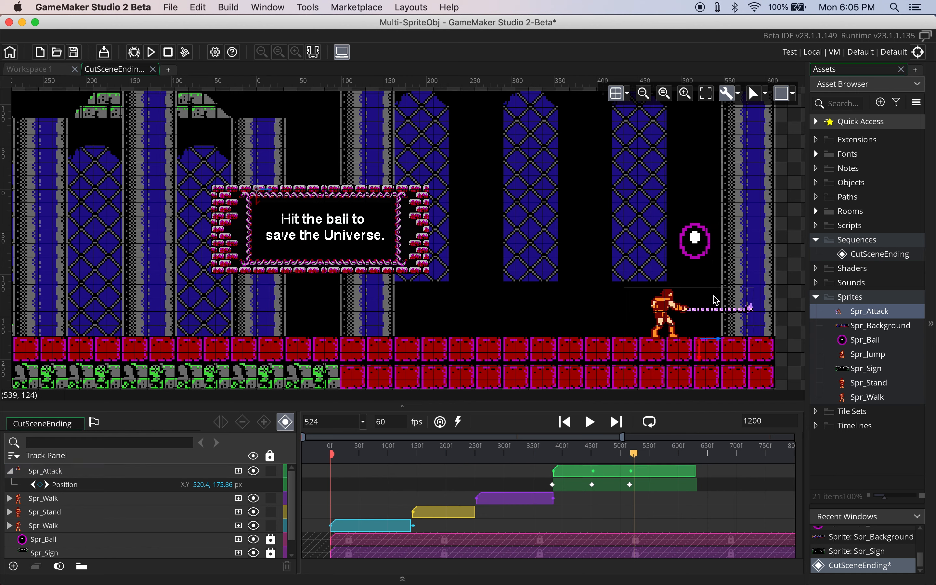
click(670, 311)
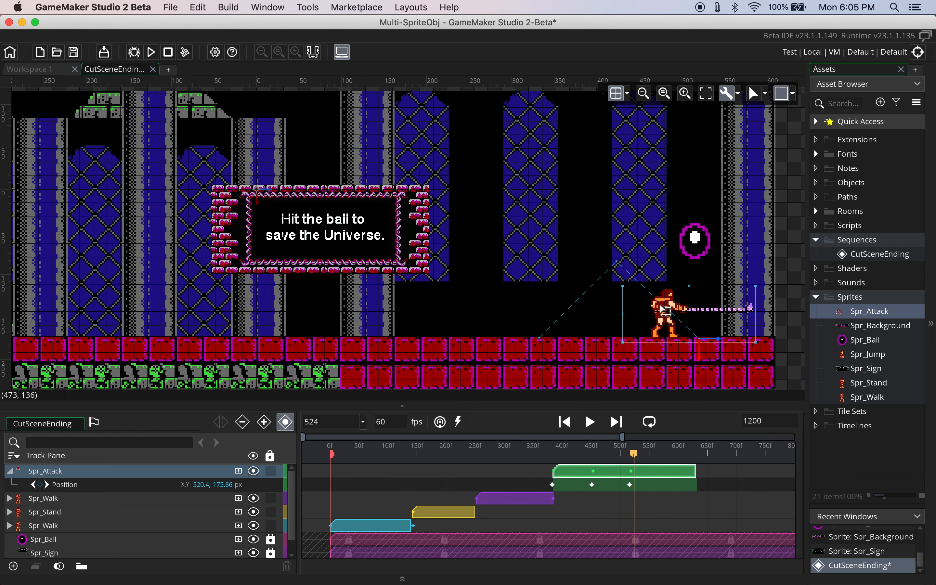
right_click(617, 263)
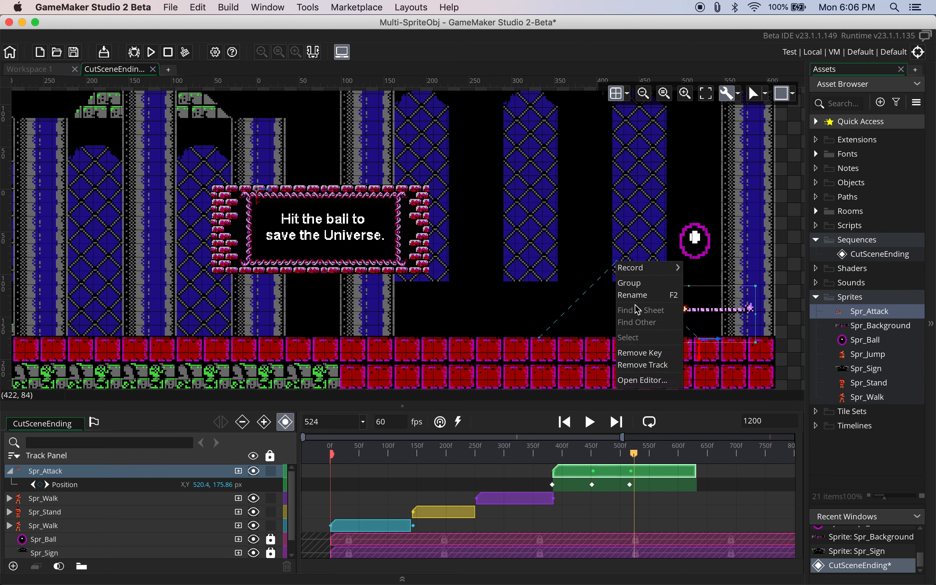
click(606, 305)
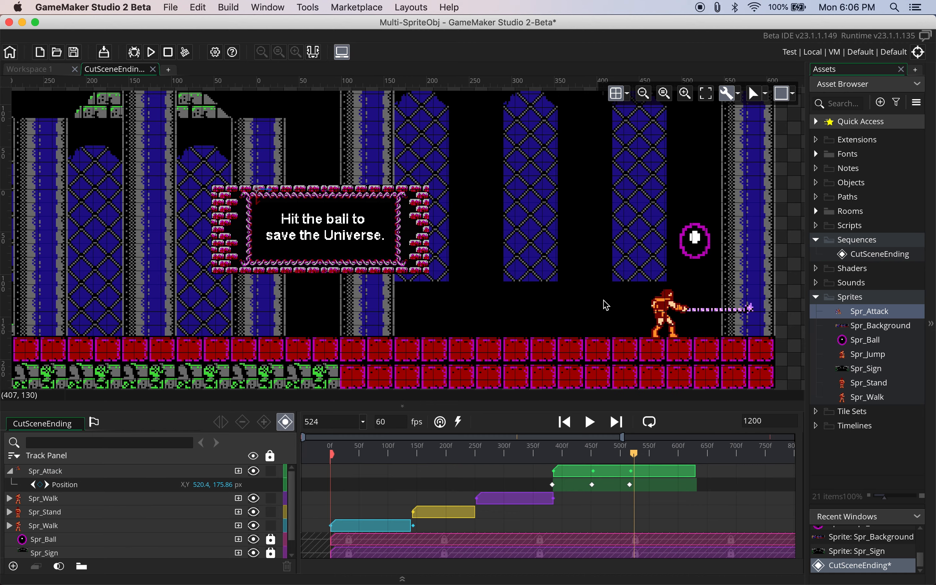
Step: At frame 385, add Spr_Jump over the character at the start of the attack and select it
mouse_move(635, 453)
mouse_down()
mouse_move(558, 472)
mouse_move(580, 459)
mouse_move(634, 456)
mouse_move(587, 455)
mouse_move(635, 456)
mouse_up()
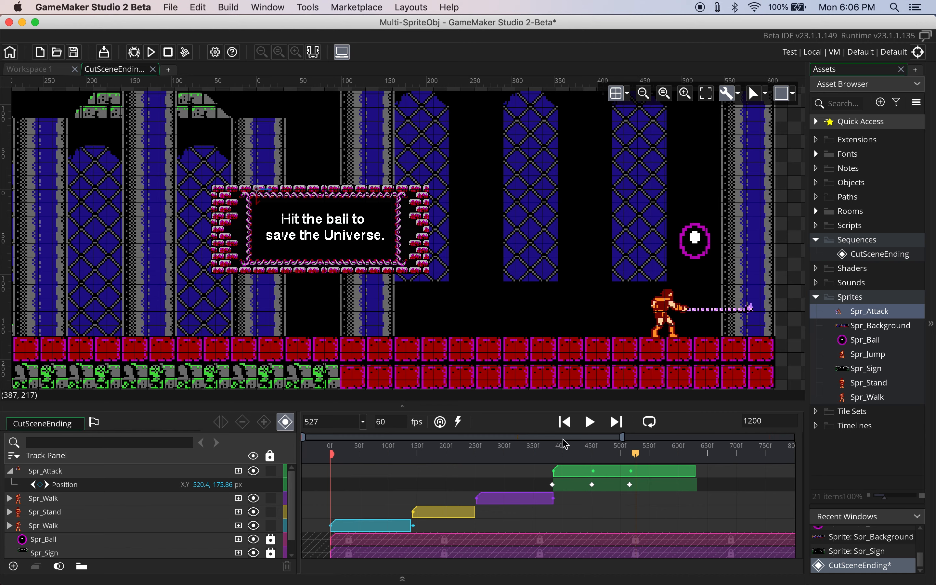
click(874, 356)
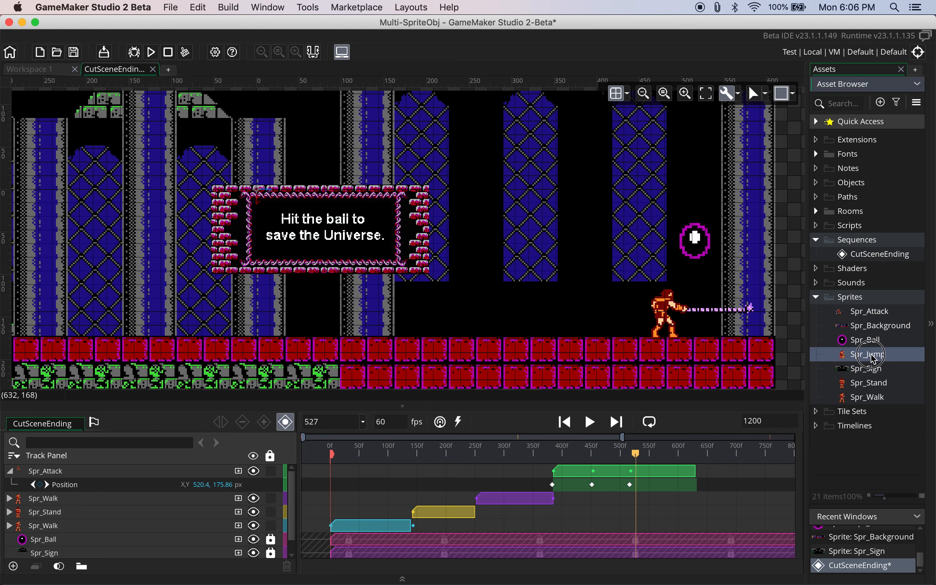
drag(873, 357, 852, 357)
drag(636, 457, 553, 453)
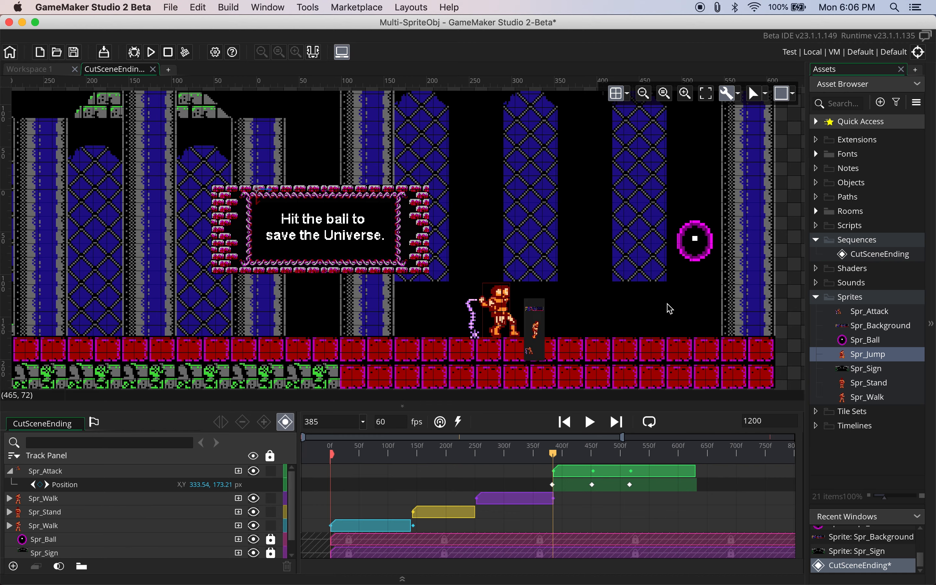
drag(857, 360, 504, 307)
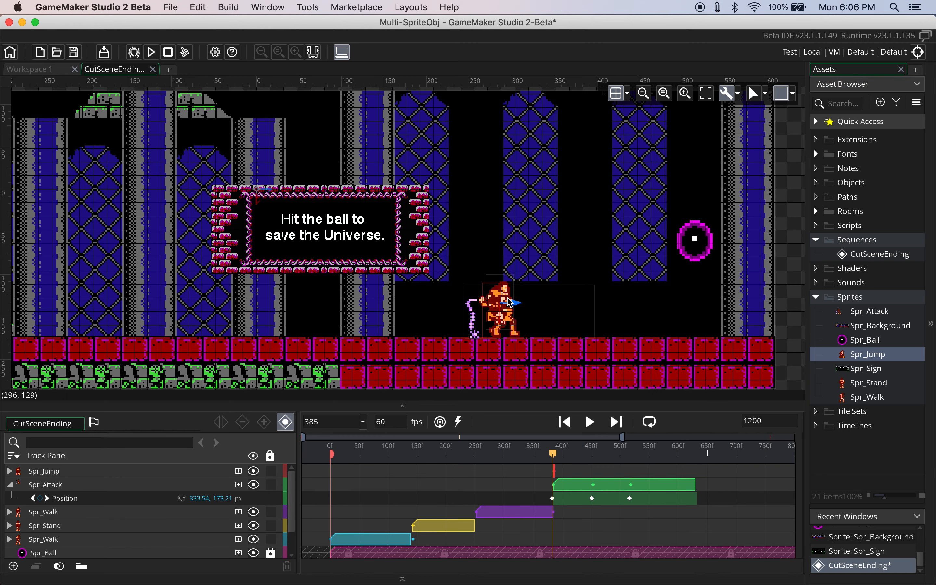
click(510, 303)
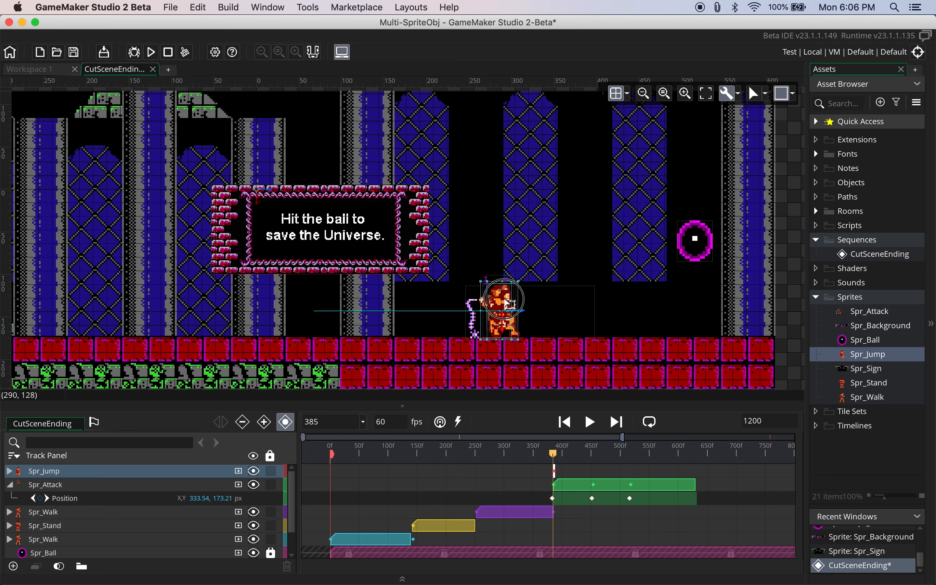
Step: Align Spr_Jump with the character at frame 385 and resize its clip to end at about frame 447
drag(504, 299, 503, 294)
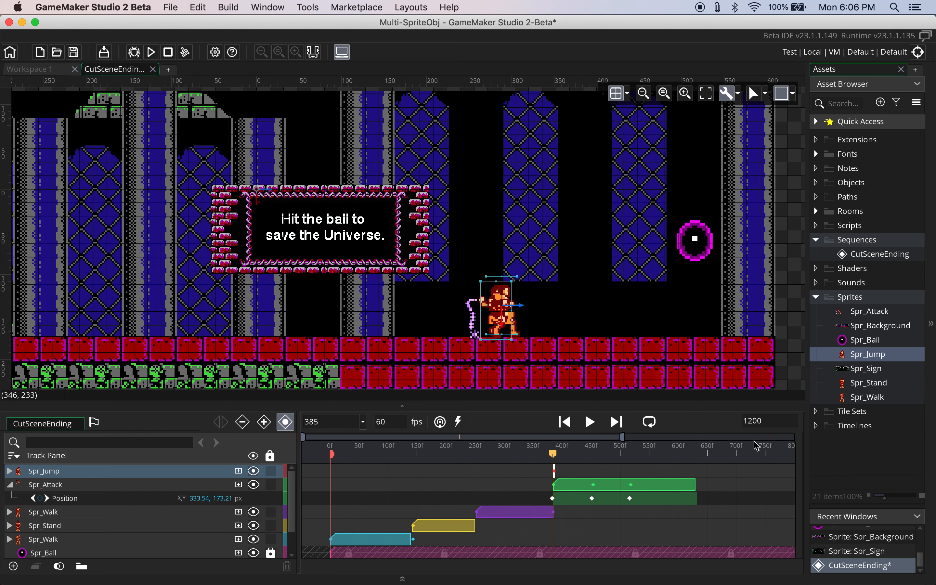
drag(622, 439, 486, 446)
drag(308, 440, 448, 448)
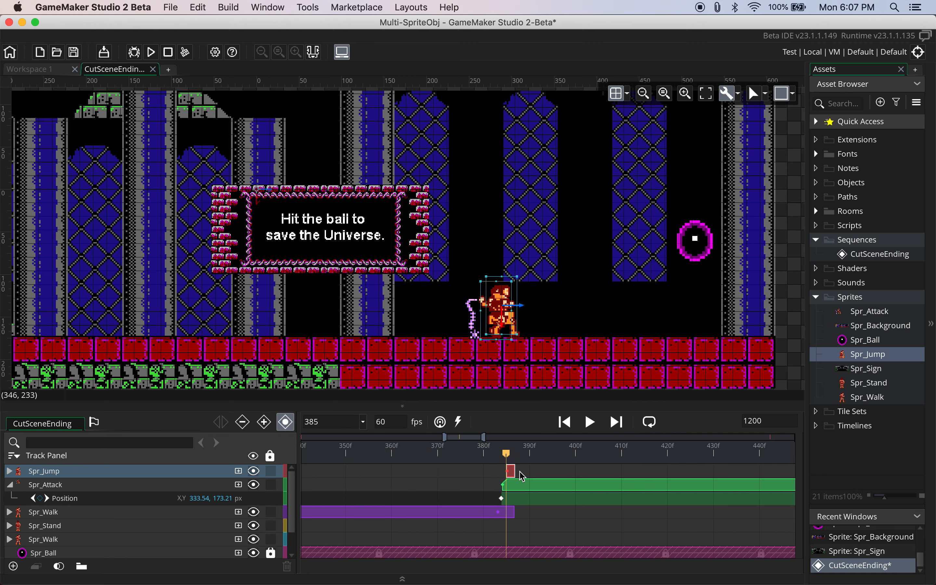
drag(515, 472, 550, 472)
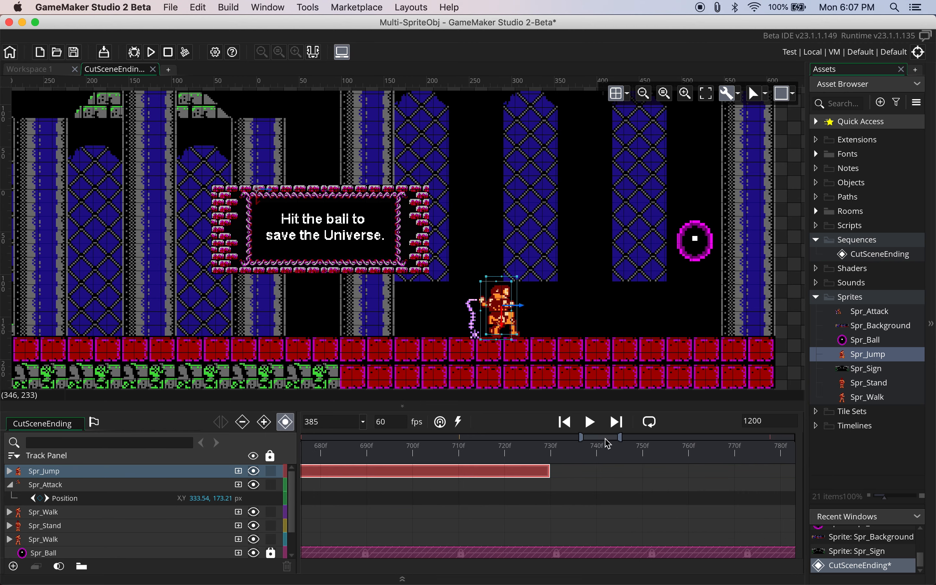
drag(600, 441, 404, 441)
drag(481, 441, 601, 438)
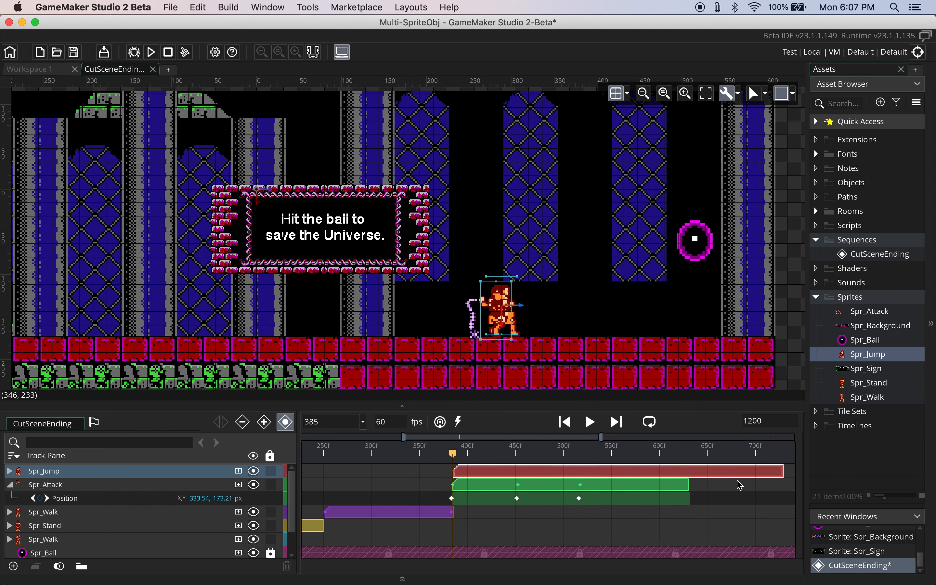
drag(781, 469, 513, 491)
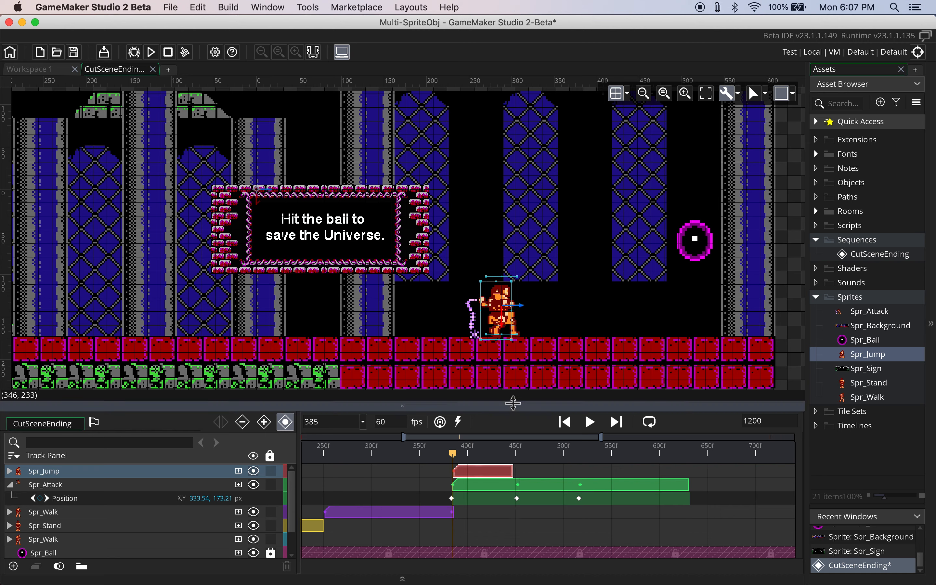
Step: At frame 447, move Spr_Jump up onto the mid-air Spr_Attack character
drag(455, 460, 514, 453)
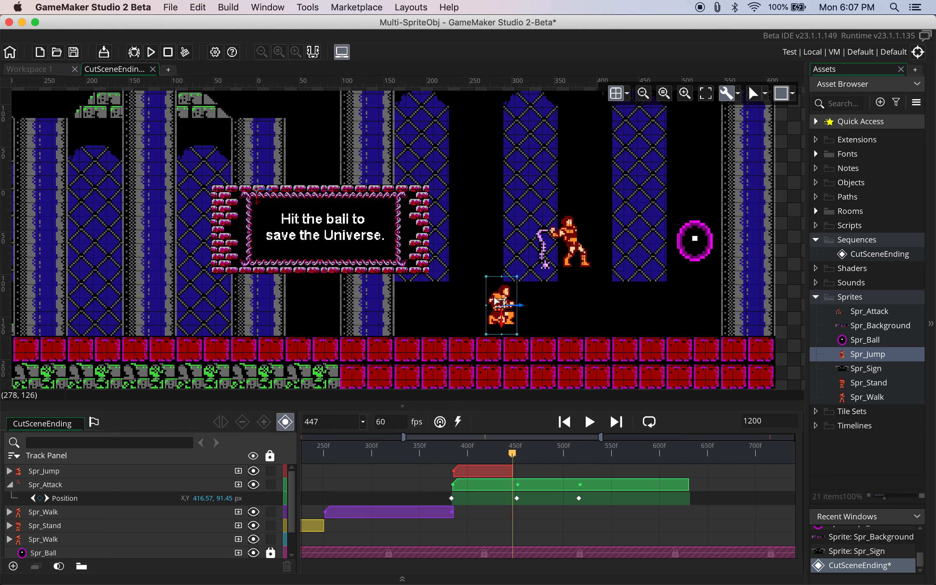
drag(497, 302, 578, 236)
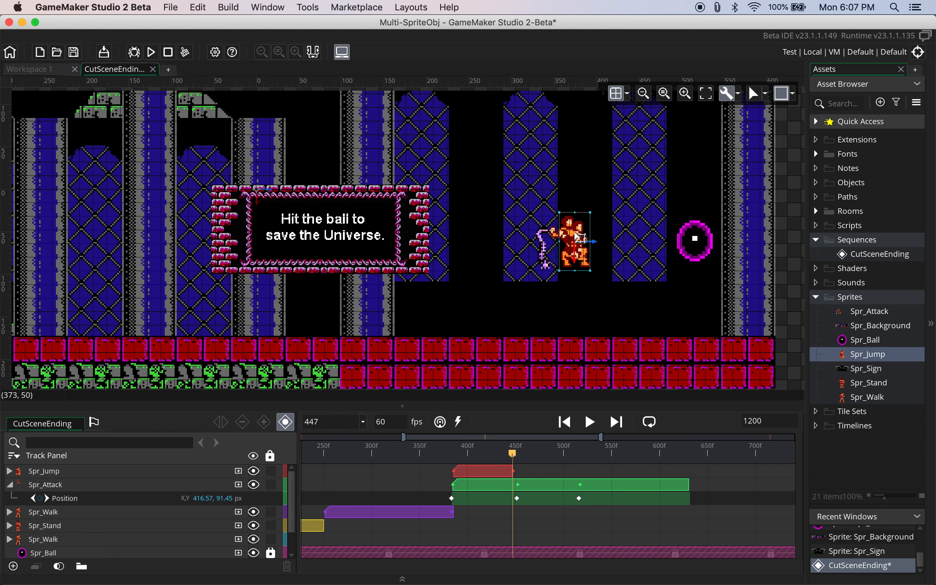
Step: Trim the start of the Spr_Attack clip to frame 448, right where the Spr_Jump clip ends
drag(515, 463, 511, 493)
drag(458, 452, 513, 457)
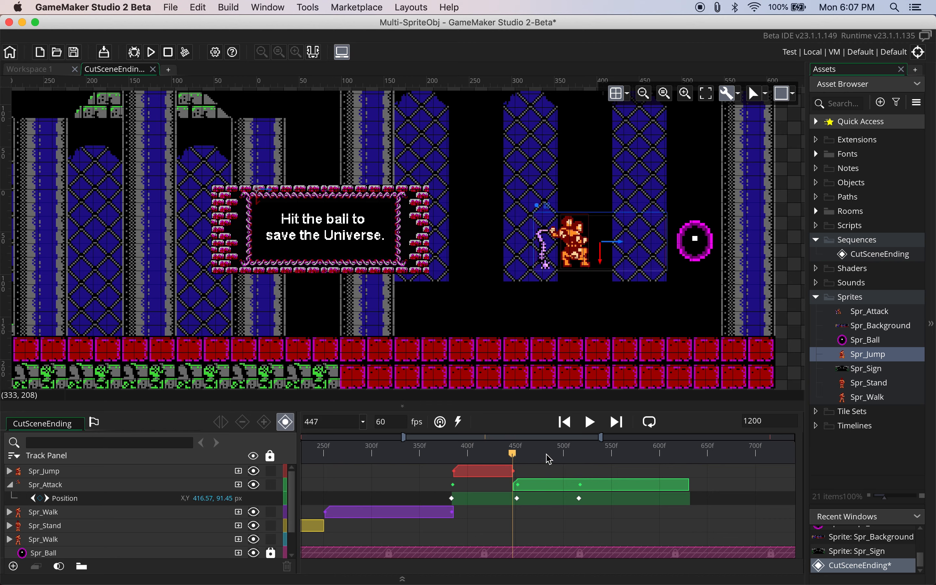
drag(595, 439, 537, 437)
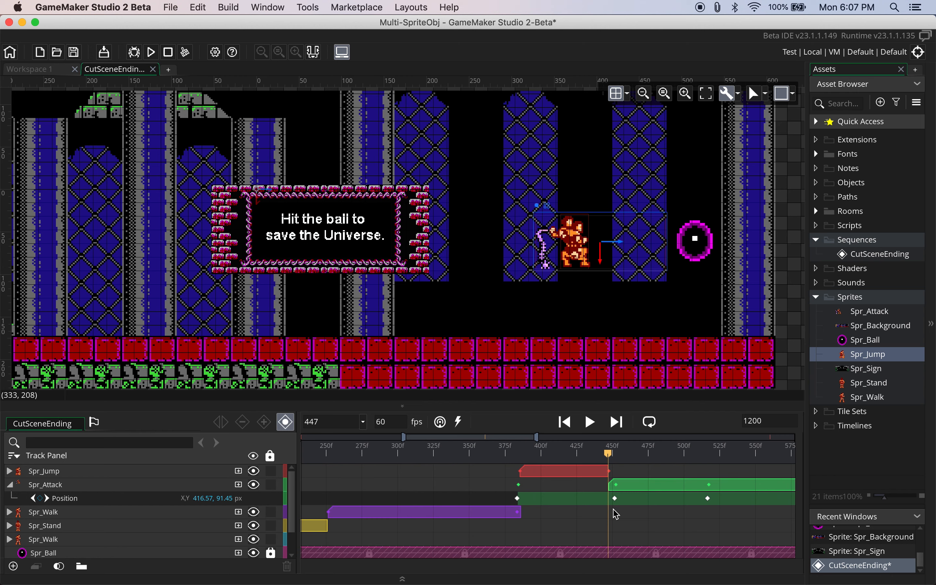
drag(403, 439, 463, 450)
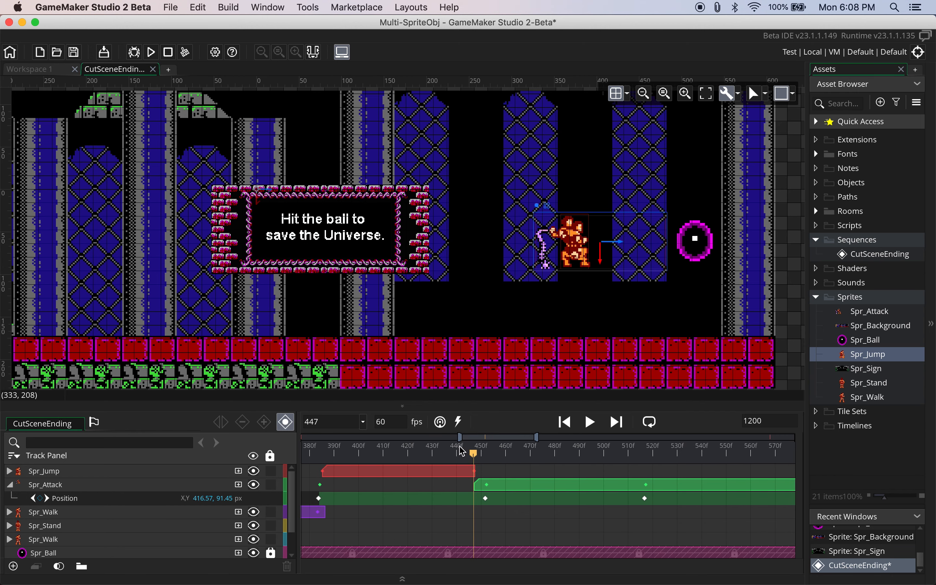
click(477, 488)
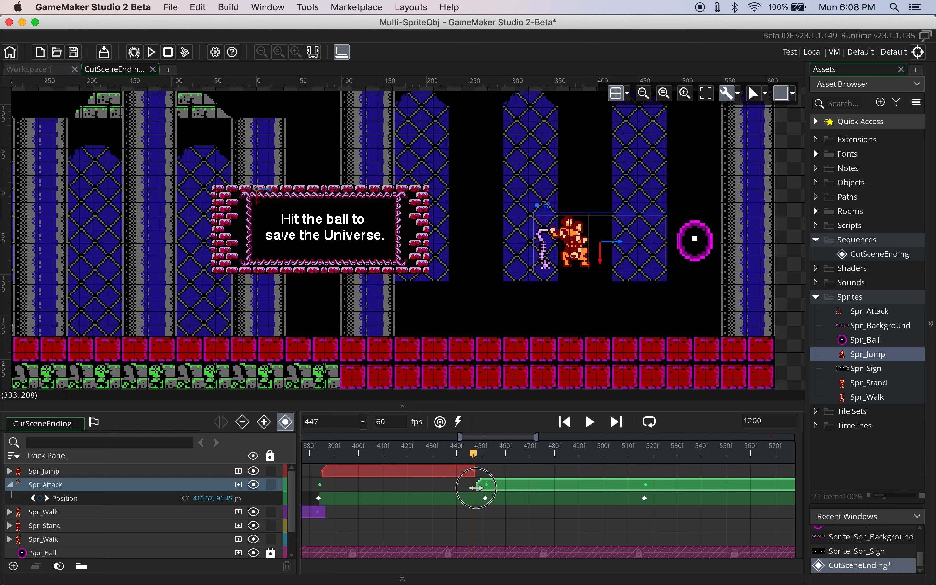
Step: At frame 475, add an Image Index parameter track to Spr_Attack and set its value to 2
drag(473, 453, 545, 472)
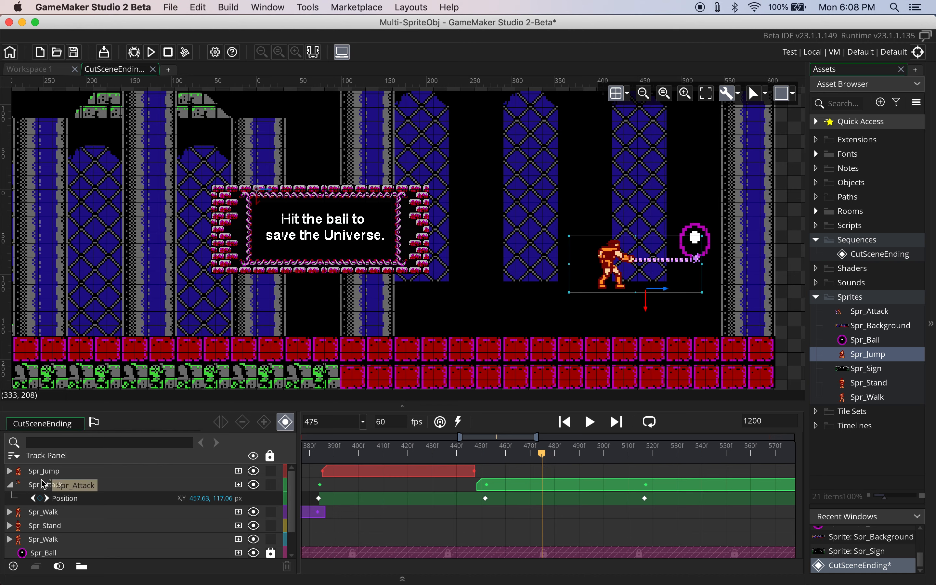
click(10, 486)
click(10, 485)
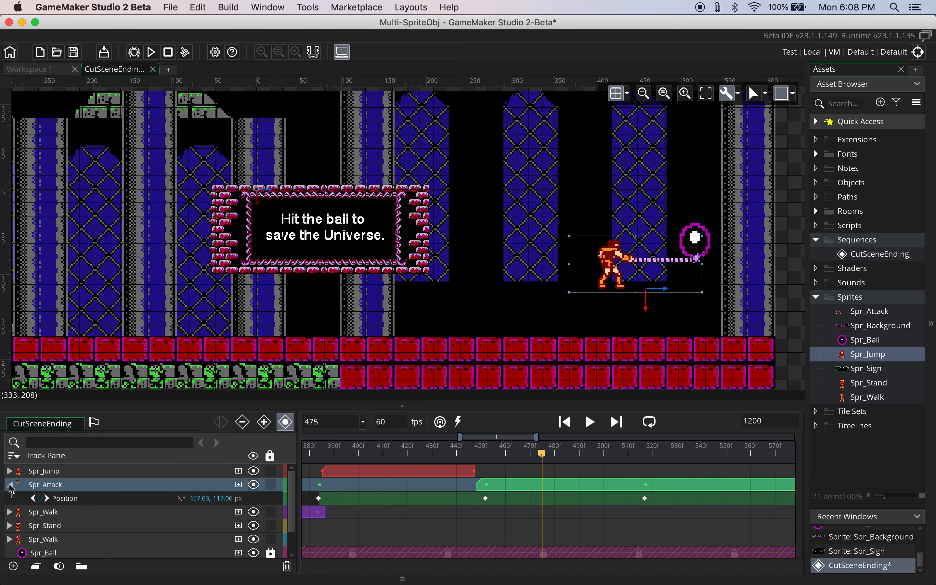
click(238, 485)
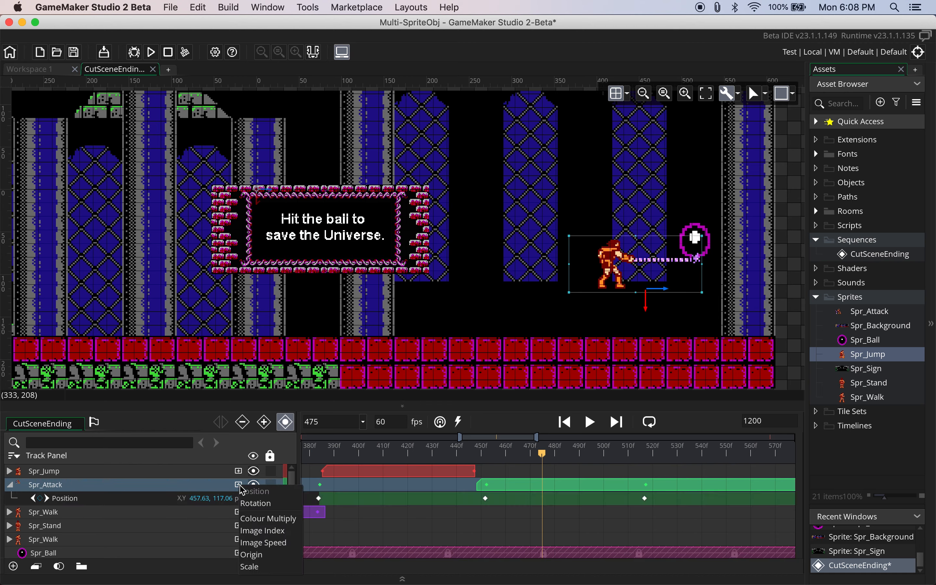
click(266, 530)
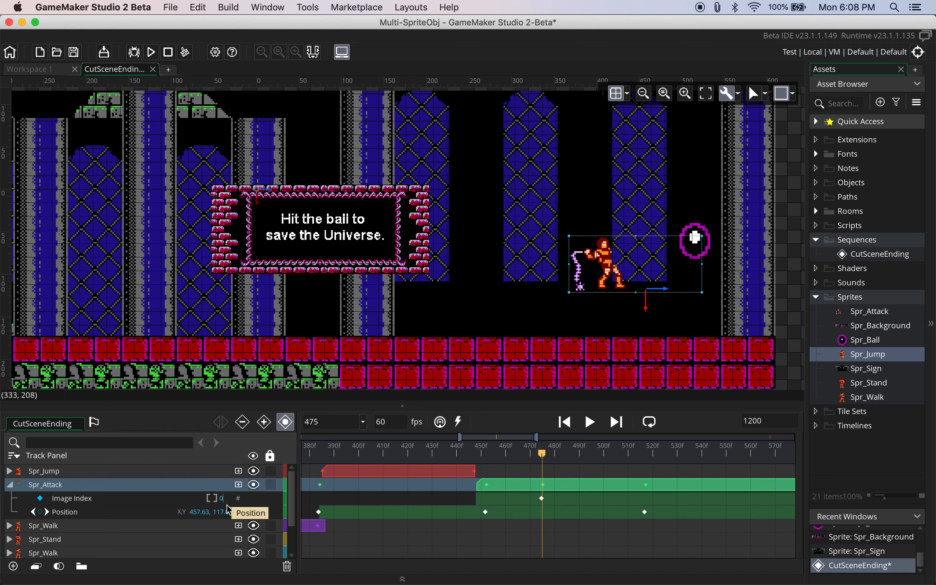
text(3)
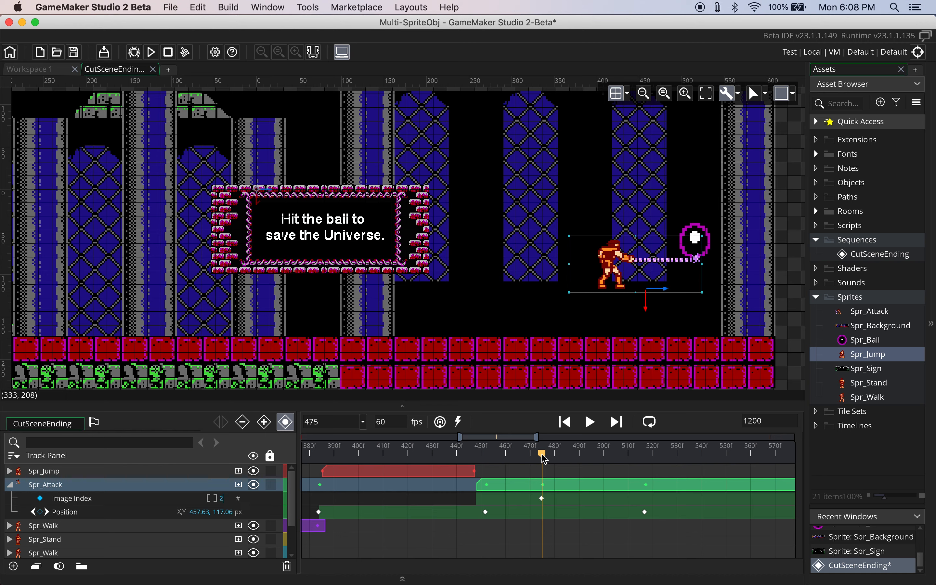
Step: At frame 448, add an Image Index keyframe to Spr_Attack with the value 0
drag(546, 459, 479, 463)
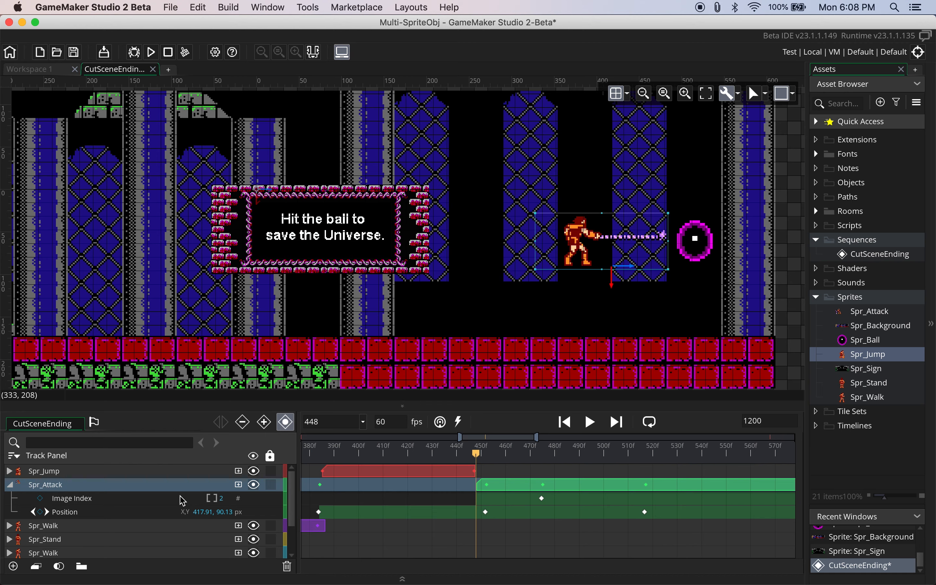
click(41, 498)
click(217, 498)
text(2)
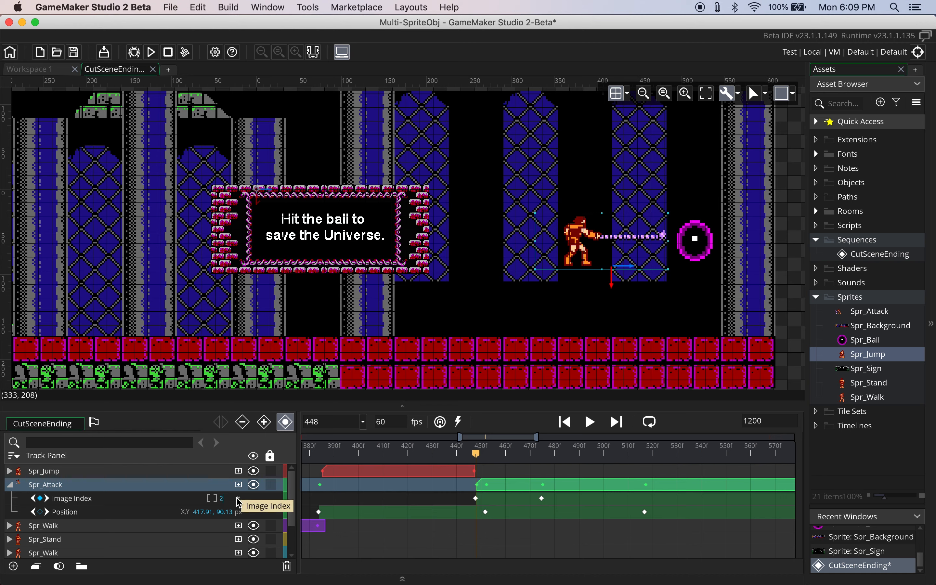
text(0)
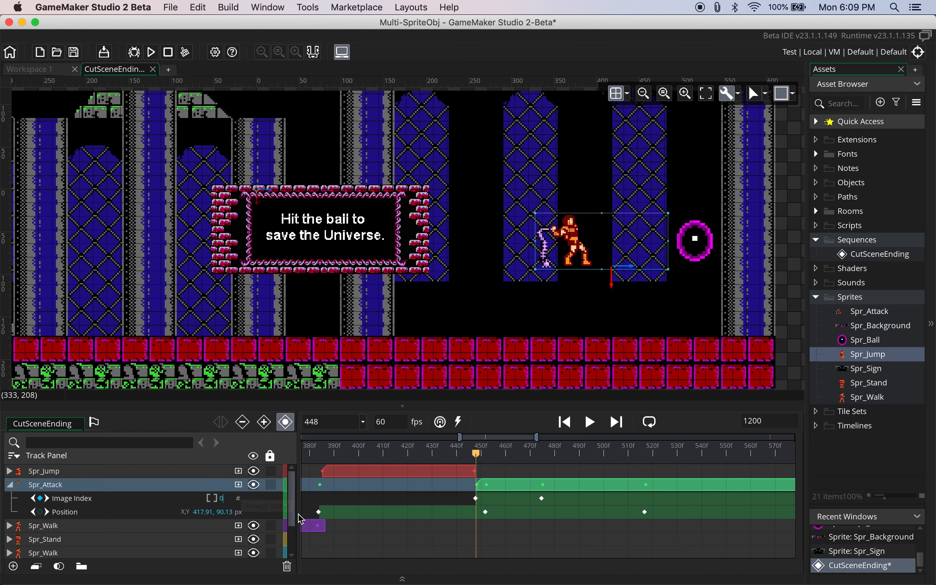
Step: At frame 465, set Spr_Attack's Image Index to 1
drag(476, 454, 522, 461)
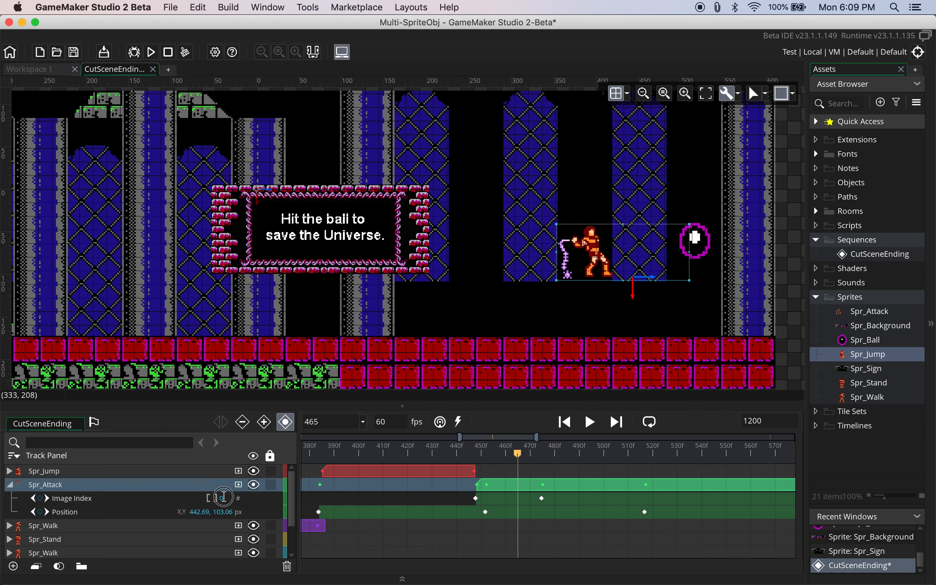
drag(228, 498, 218, 494)
text(1)
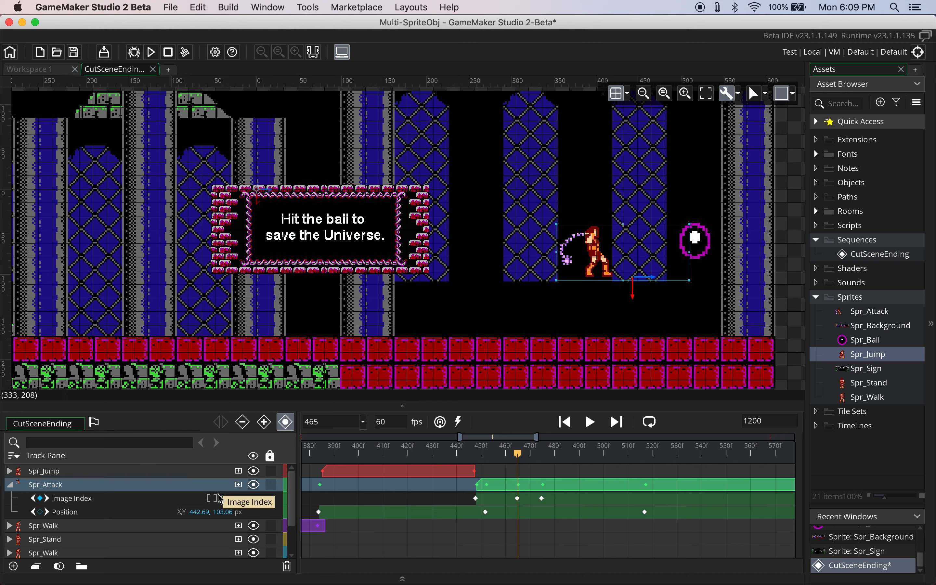
Step: At frame 471, unlock the Spr_Ball track and move the ball down slightly
mouse_move(524, 462)
mouse_down()
mouse_move(641, 468)
mouse_move(505, 471)
mouse_move(479, 463)
mouse_move(517, 471)
mouse_move(533, 464)
mouse_up()
drag(293, 503, 292, 545)
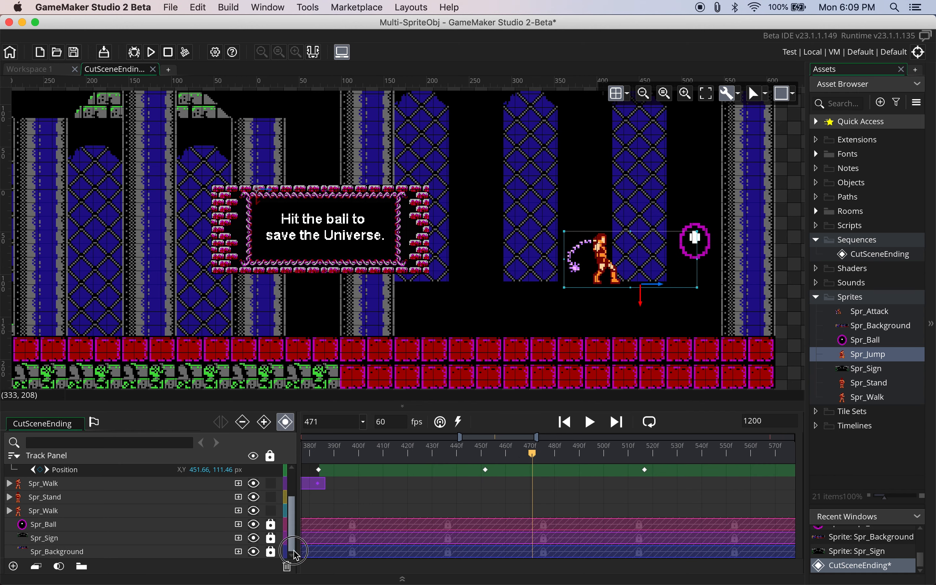
click(270, 524)
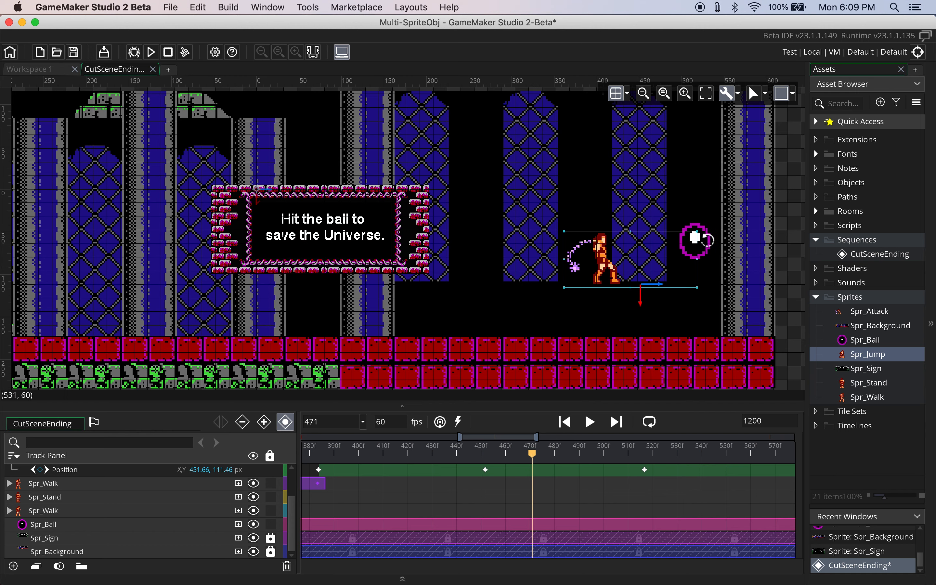
click(680, 219)
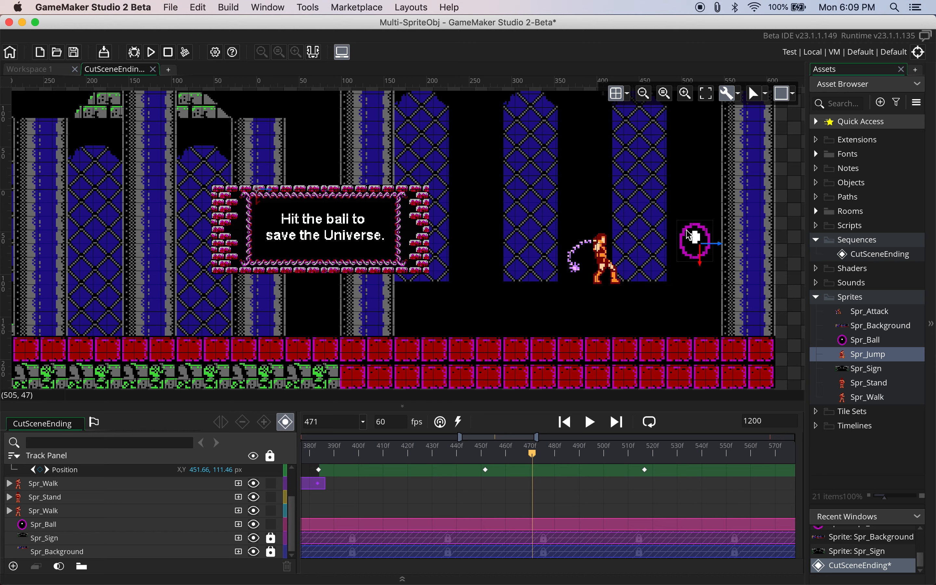
click(692, 241)
drag(692, 241, 696, 258)
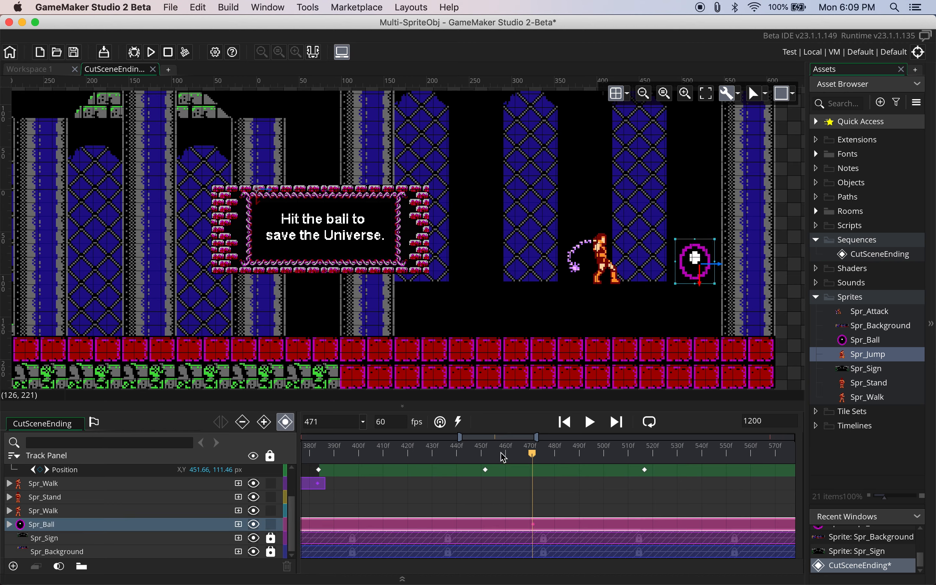
Step: At frame 516, add Spr_Walk over the landed character, aligned at about X 481, Y 142
drag(533, 454, 645, 469)
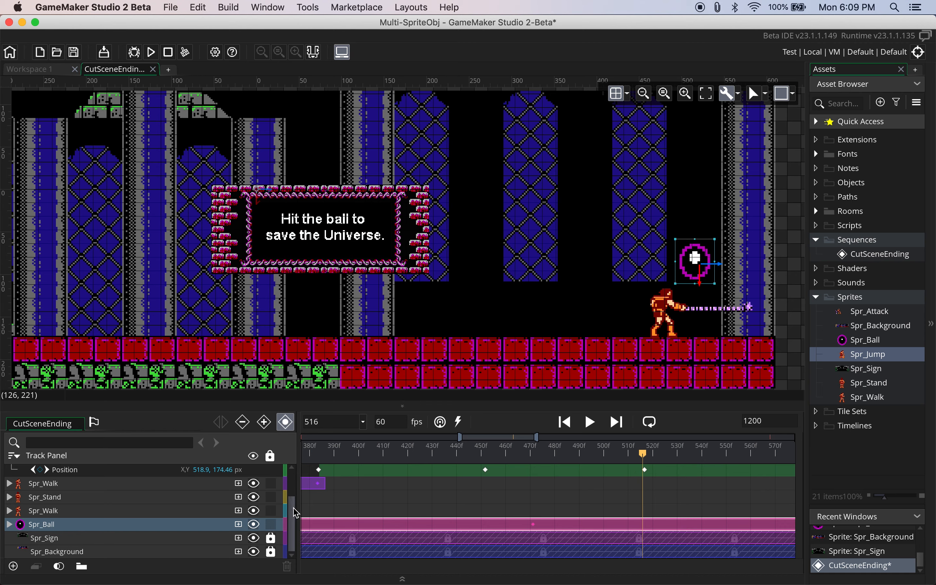
scroll(281, 503, up, 3)
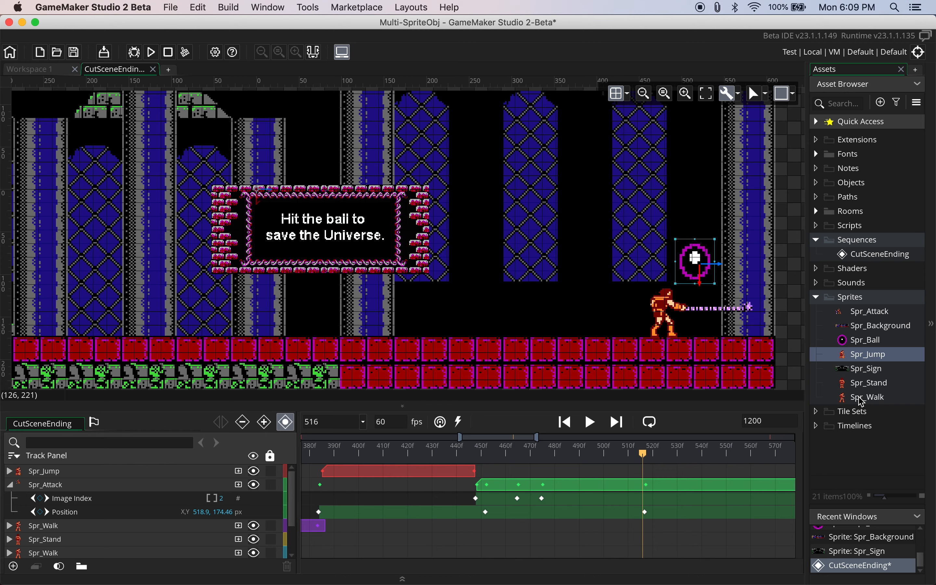
drag(859, 398, 670, 314)
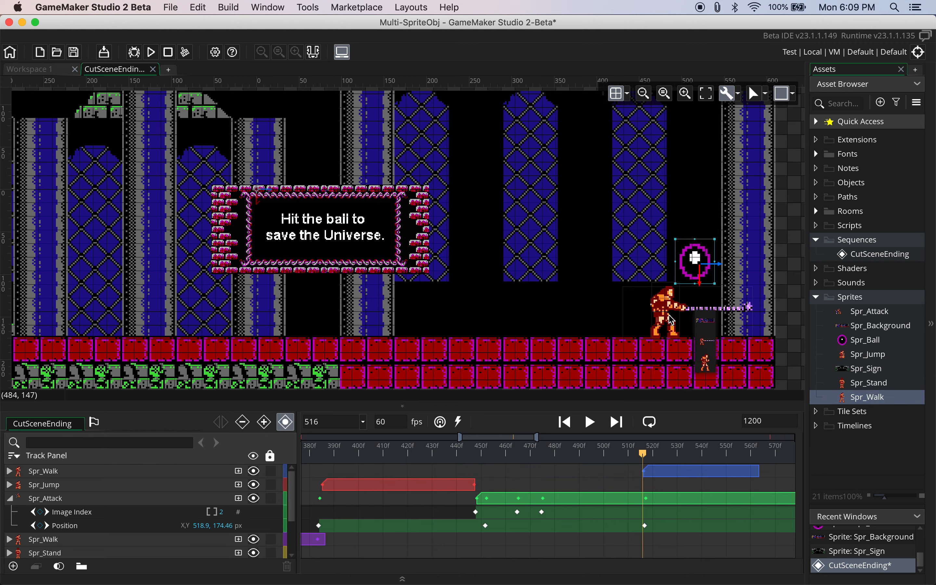
click(671, 319)
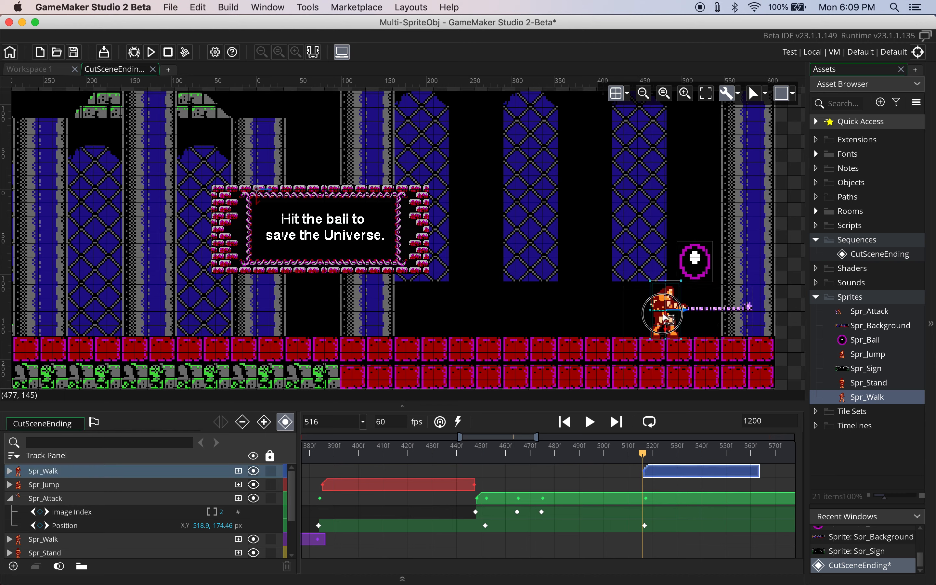
drag(661, 315, 668, 319)
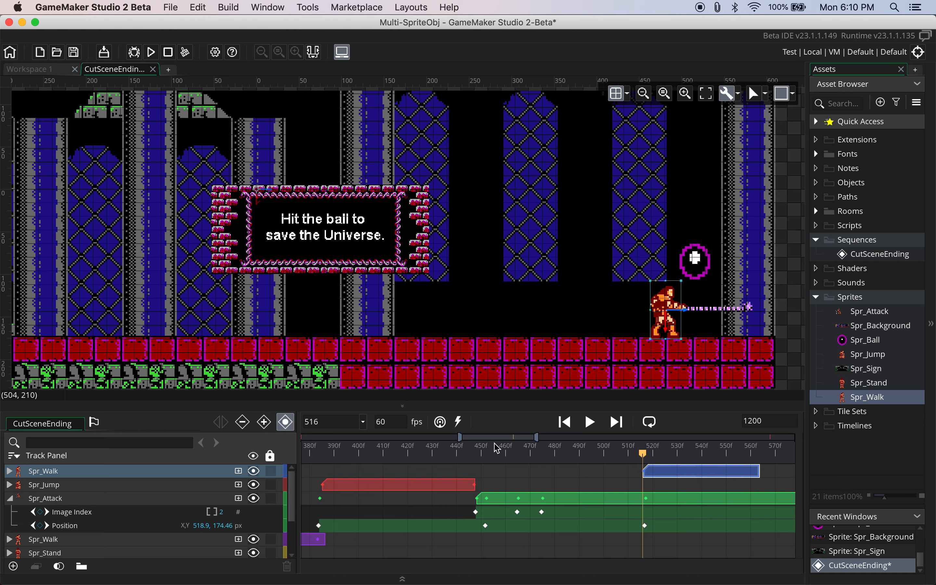
Step: Trim the end of the Spr_Attack clip to frame 516, where the new Spr_Walk clip starts
drag(540, 443, 614, 439)
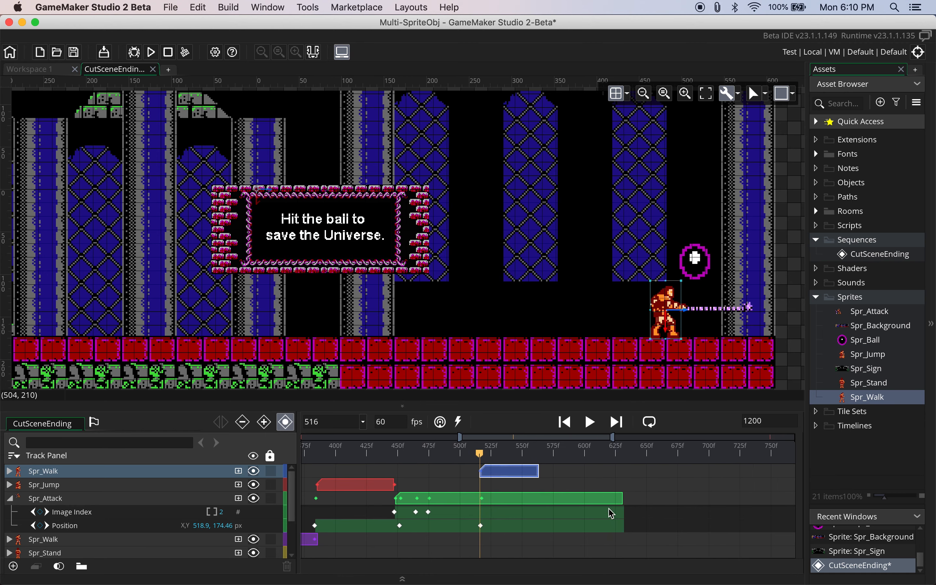
drag(621, 501, 482, 499)
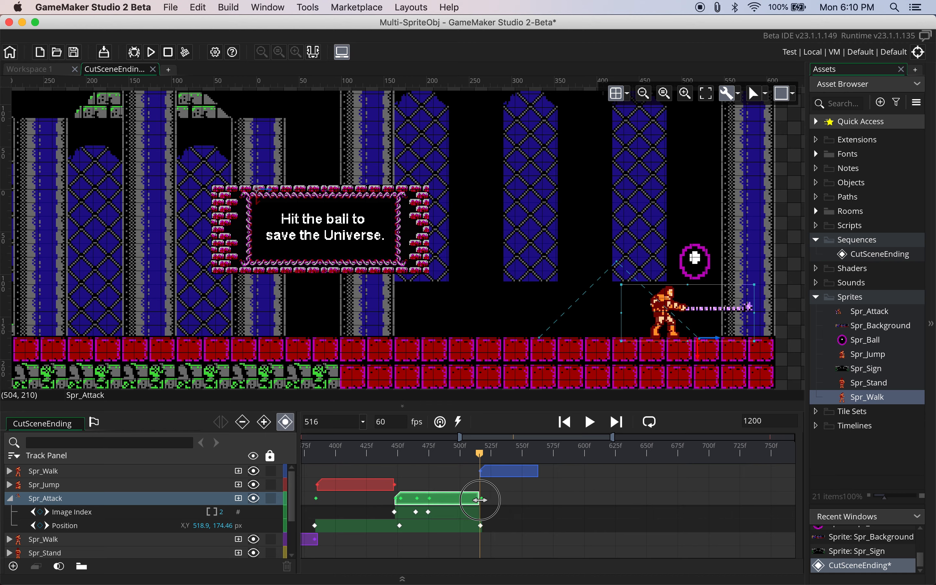
click(483, 502)
Step: Extend the new Spr_Walk clip to end at about frame 592
click(470, 457)
drag(470, 457, 577, 471)
mouse_move(493, 458)
mouse_down()
mouse_move(517, 459)
mouse_move(480, 461)
mouse_up()
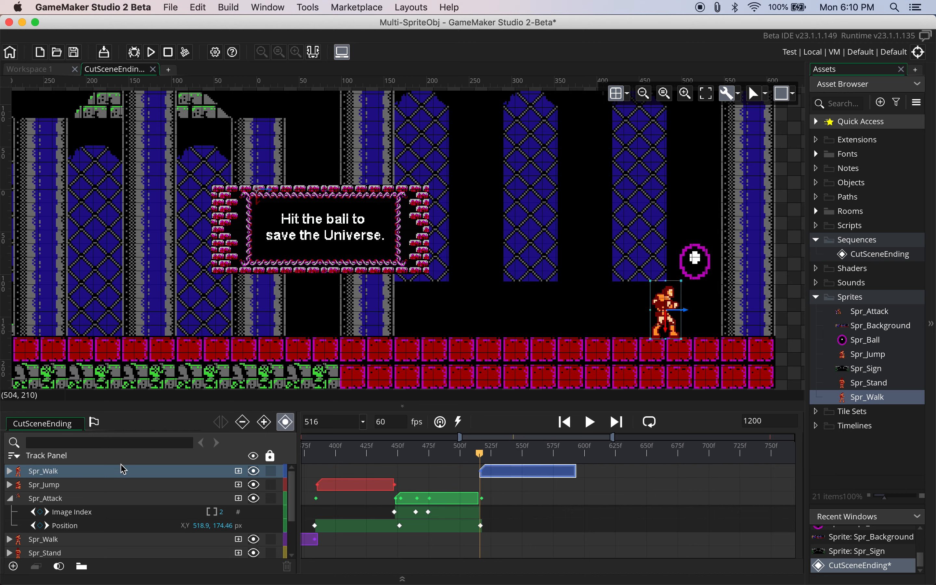
Step: At frame 592, move the new Spr_Walk horizontally past the background's right edge to about X 632
click(9, 472)
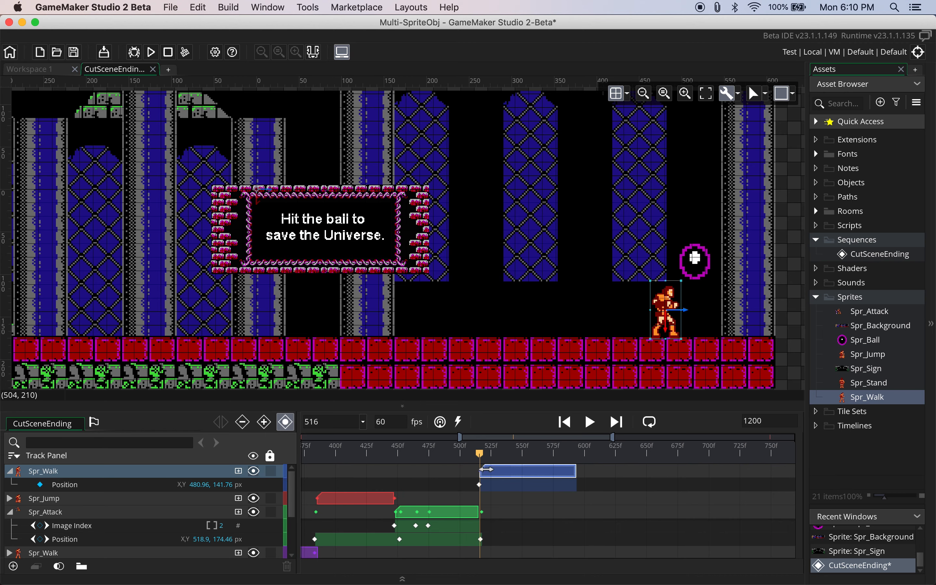
drag(483, 456, 577, 467)
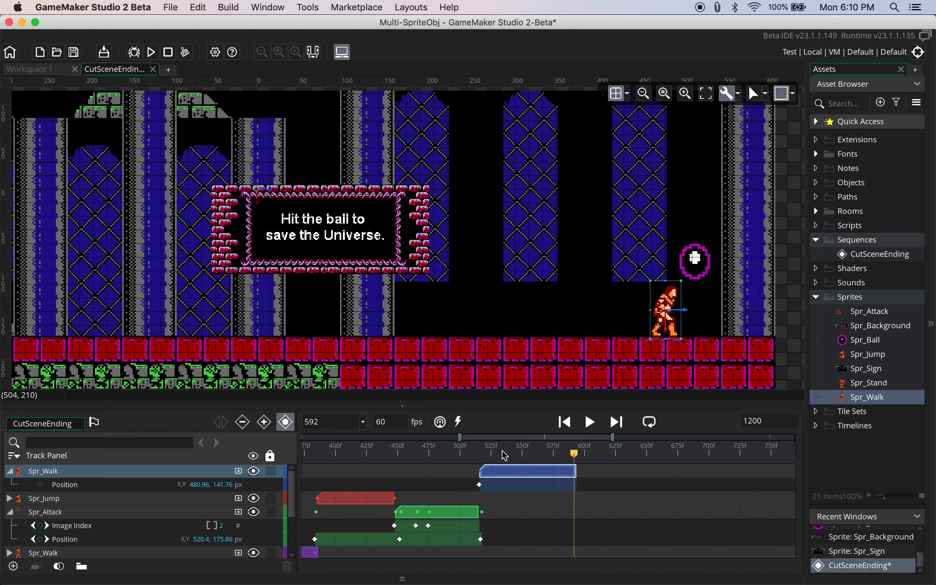
drag(693, 313, 814, 319)
Step: Trim the end of the Spr_Ball clip to frame 480, where the whip hits the ball
drag(584, 464, 435, 467)
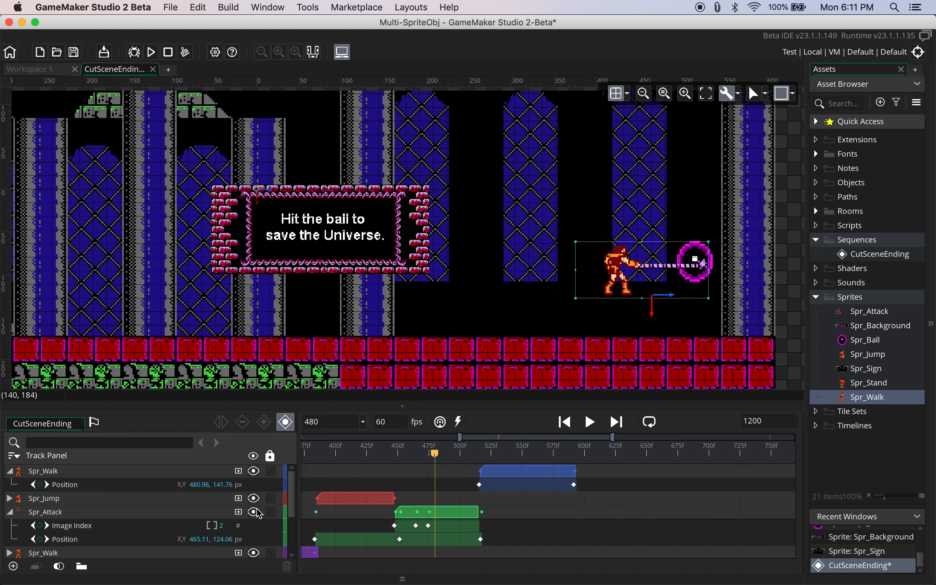
drag(289, 494, 291, 532)
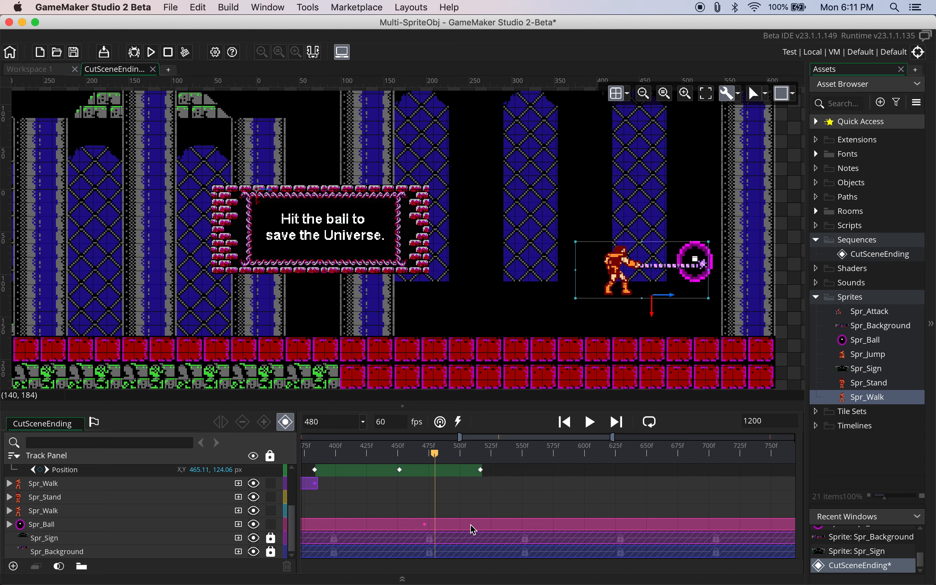
click(513, 527)
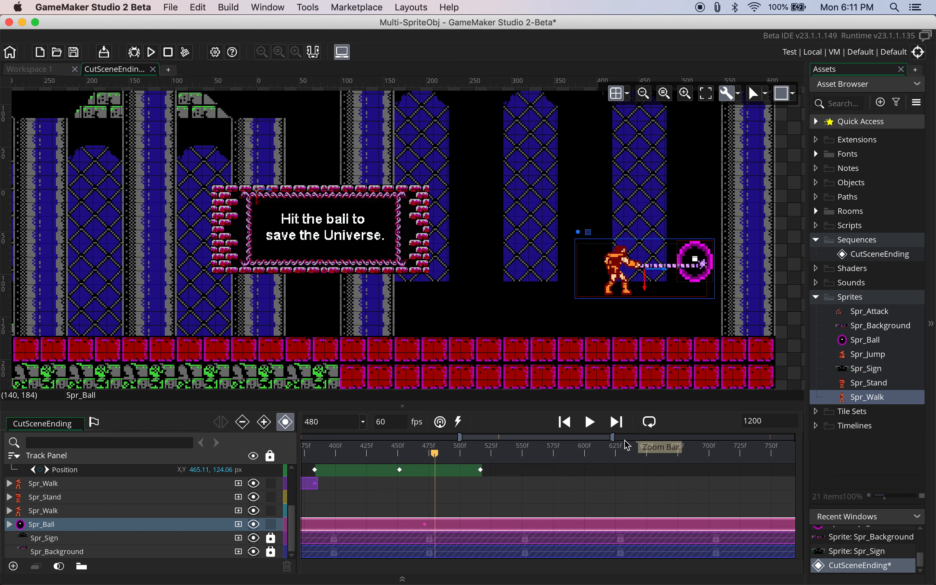
drag(615, 438, 795, 451)
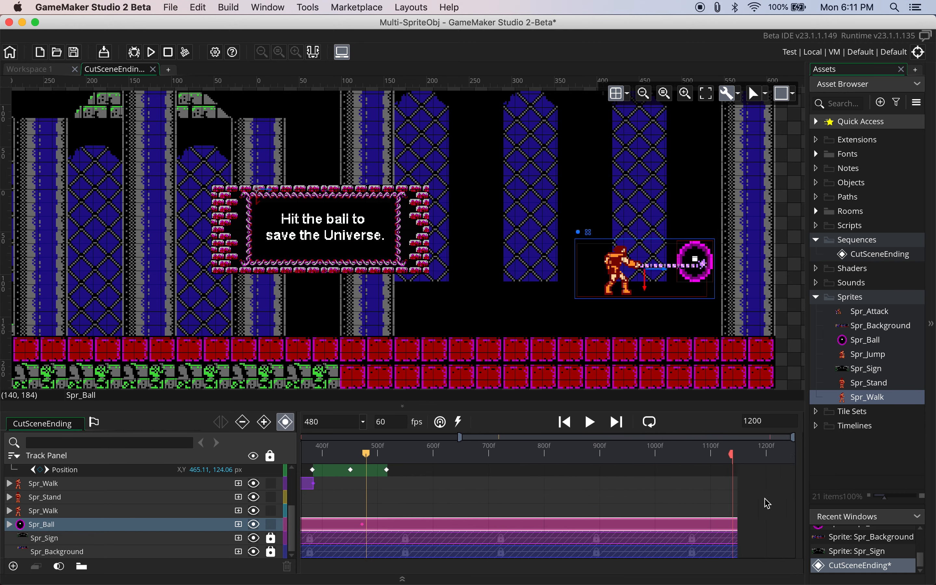
mouse_move(736, 522)
mouse_down()
mouse_move(702, 523)
mouse_move(738, 524)
mouse_up()
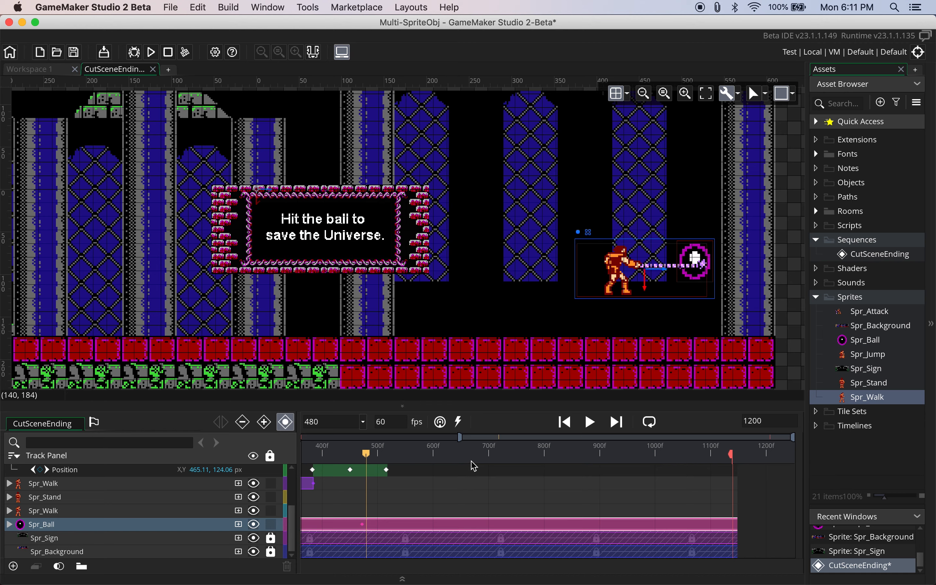
drag(460, 440, 264, 441)
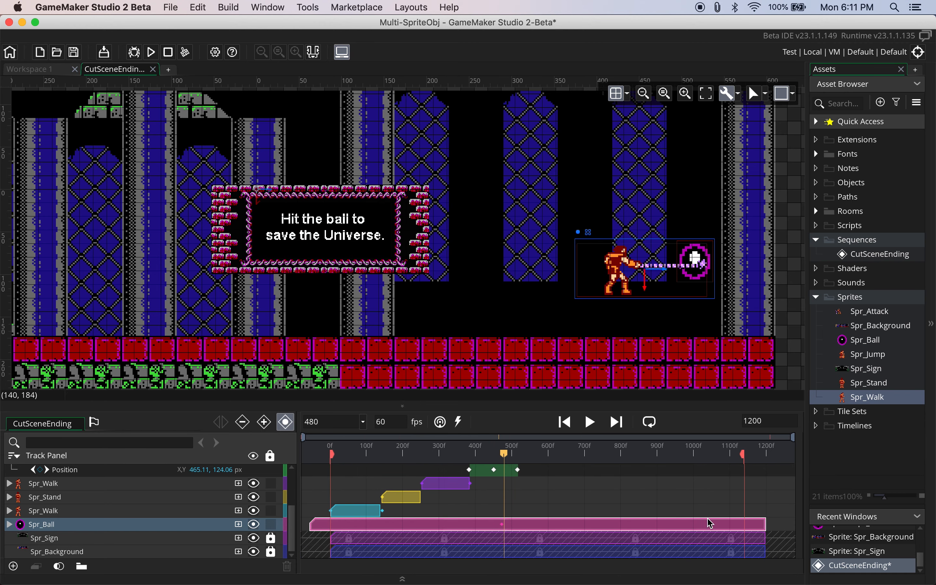
drag(764, 524, 504, 526)
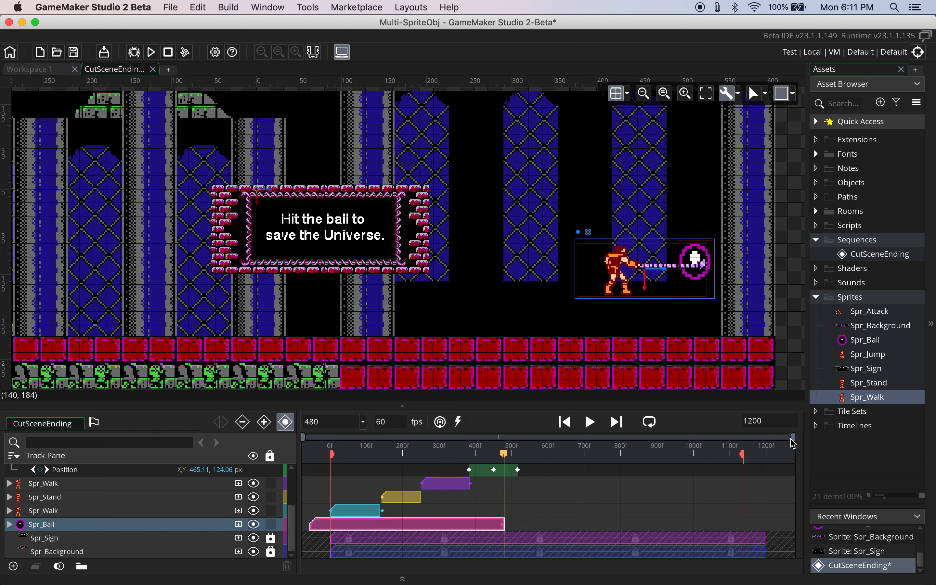
Step: Unlock the Spr_Sign and Spr_Background tracks and trim both clips to end at frame 587, once the character has left the scene
drag(426, 454, 540, 464)
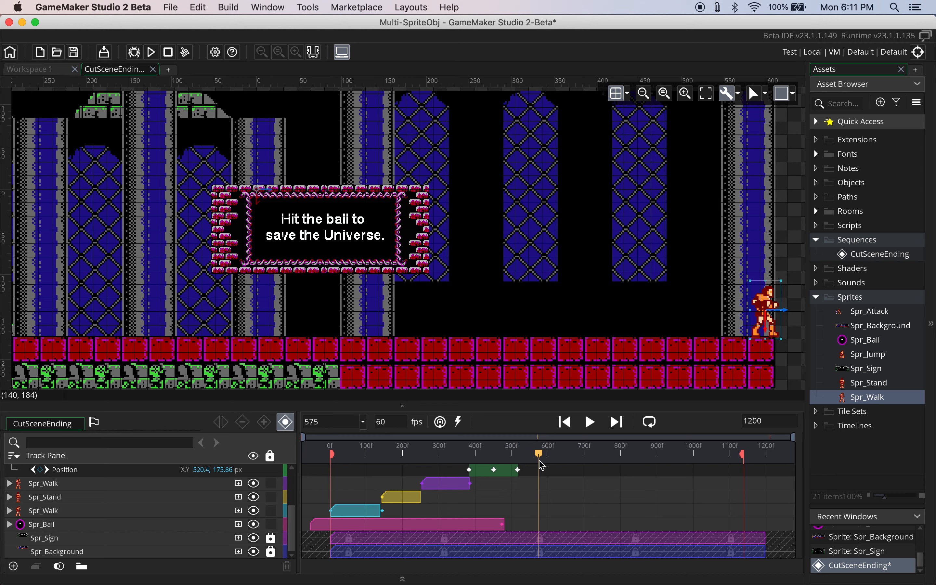
click(271, 538)
click(271, 551)
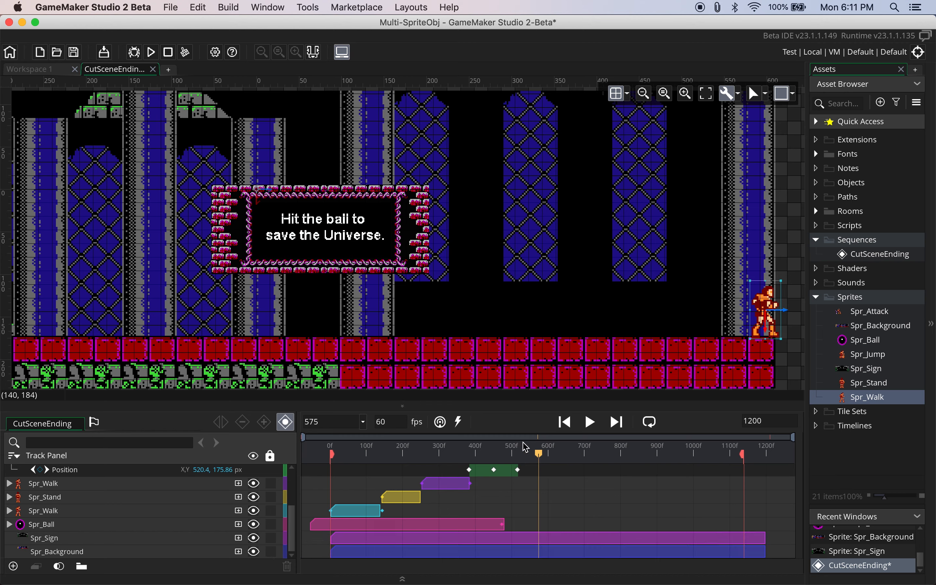
drag(525, 451, 546, 457)
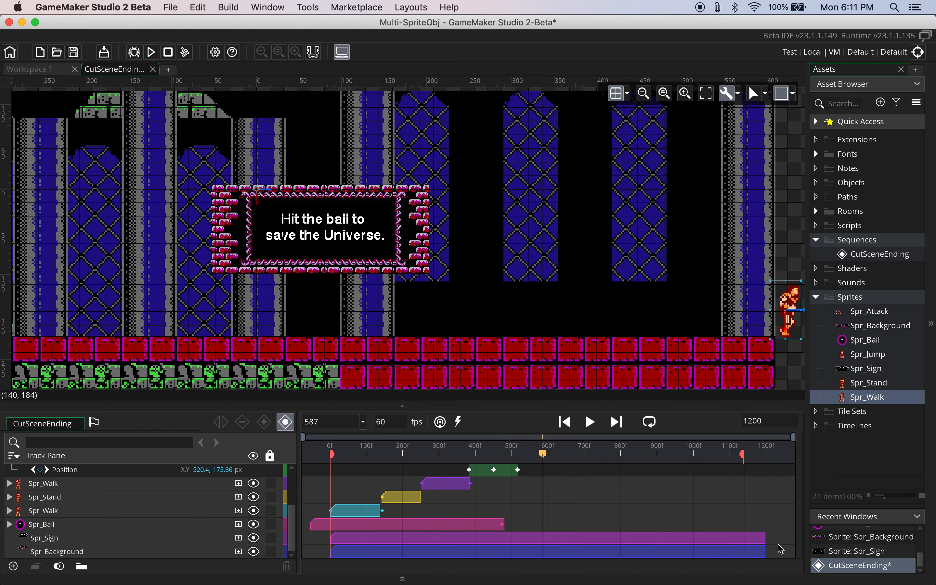
drag(779, 537, 544, 538)
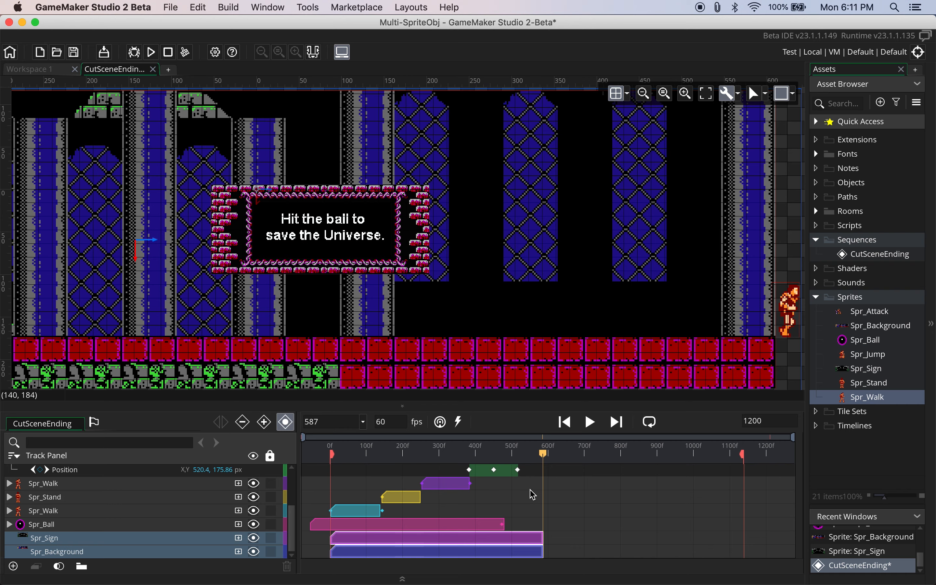
Step: Play the whole sequence from frame 0 to preview the animation, then return to the start
scroll(533, 495, up, 3)
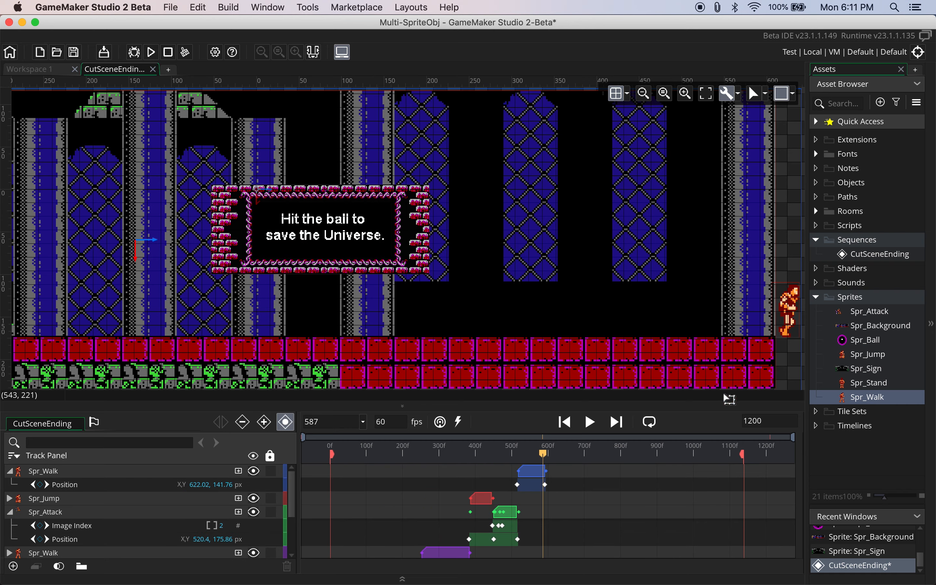
drag(436, 445, 267, 469)
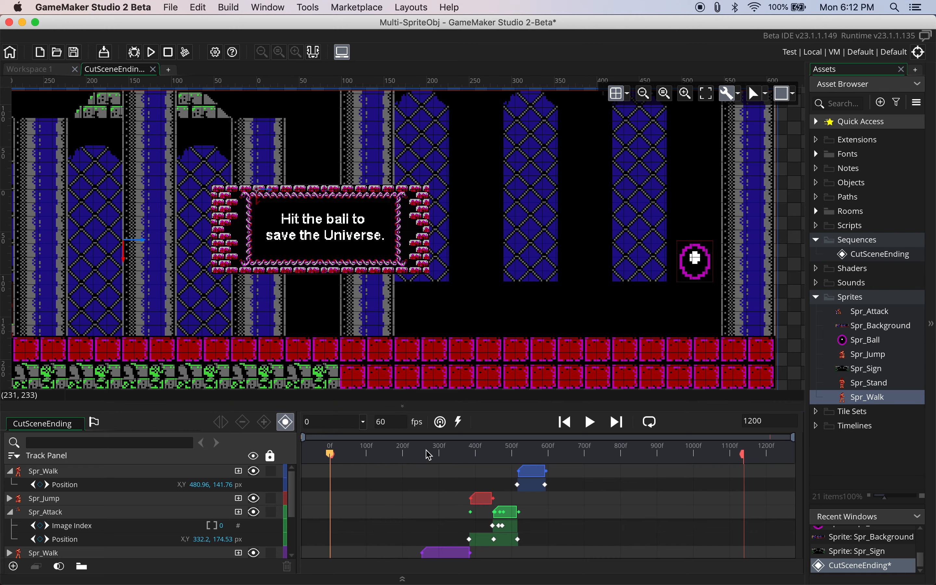
key(space)
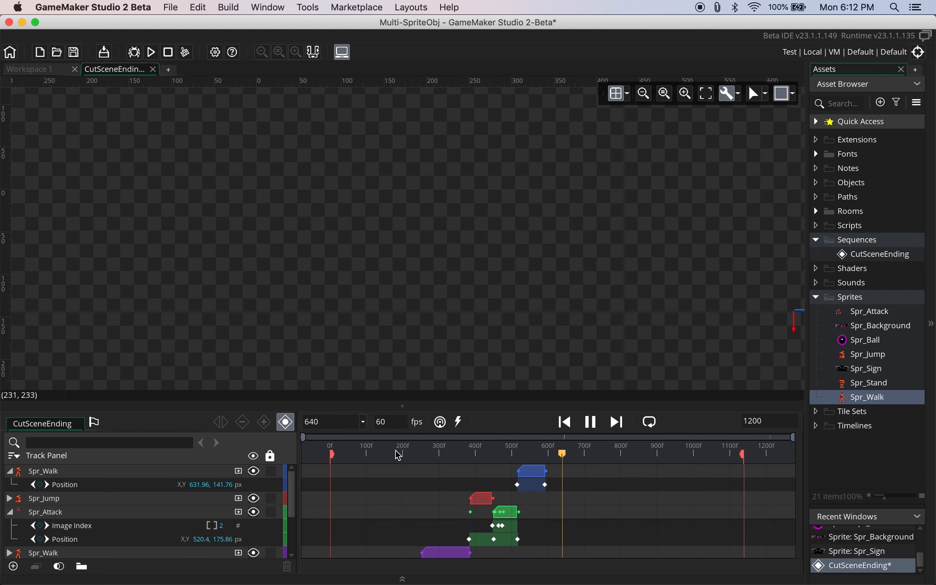
drag(465, 456, 286, 462)
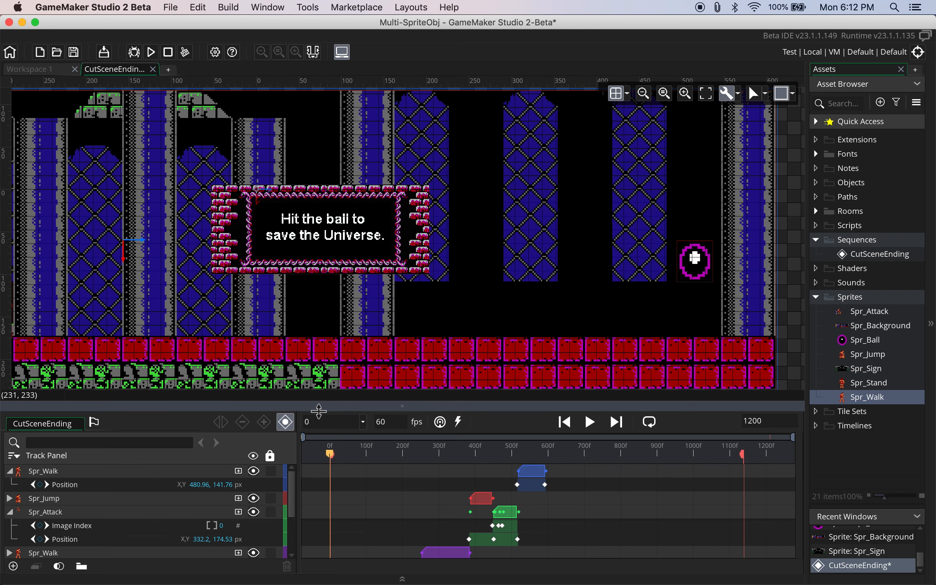
Step: Enlarge the timeline area to show every track and collapse the Spr_Attack and topmost Spr_Walk tracks
drag(322, 403, 352, 219)
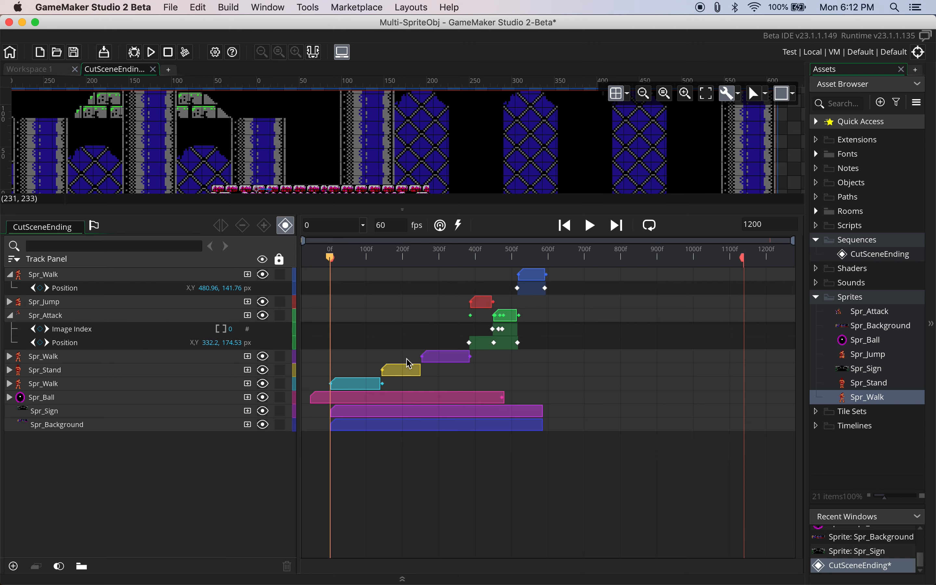
mouse_move(330, 257)
mouse_down()
mouse_move(417, 256)
mouse_move(329, 257)
mouse_up()
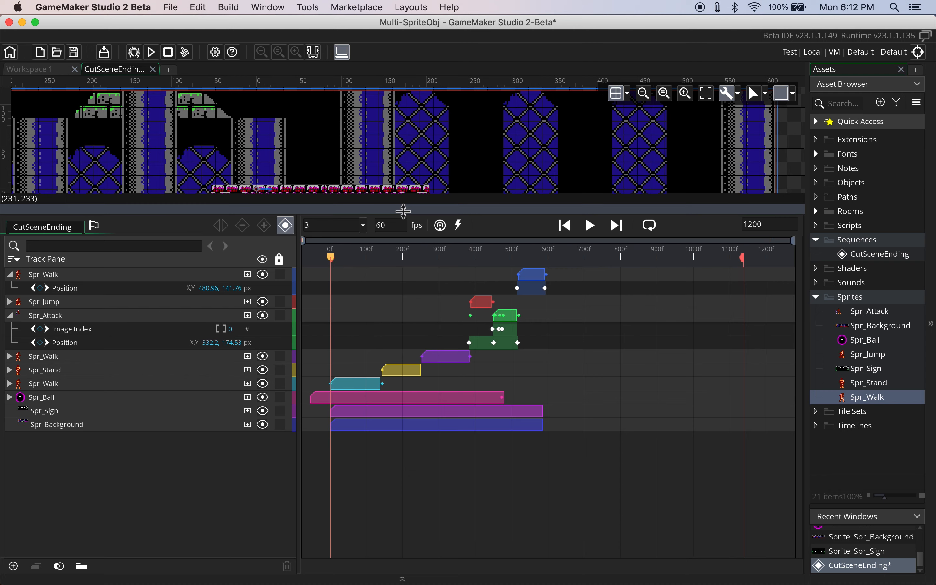
drag(403, 213, 395, 414)
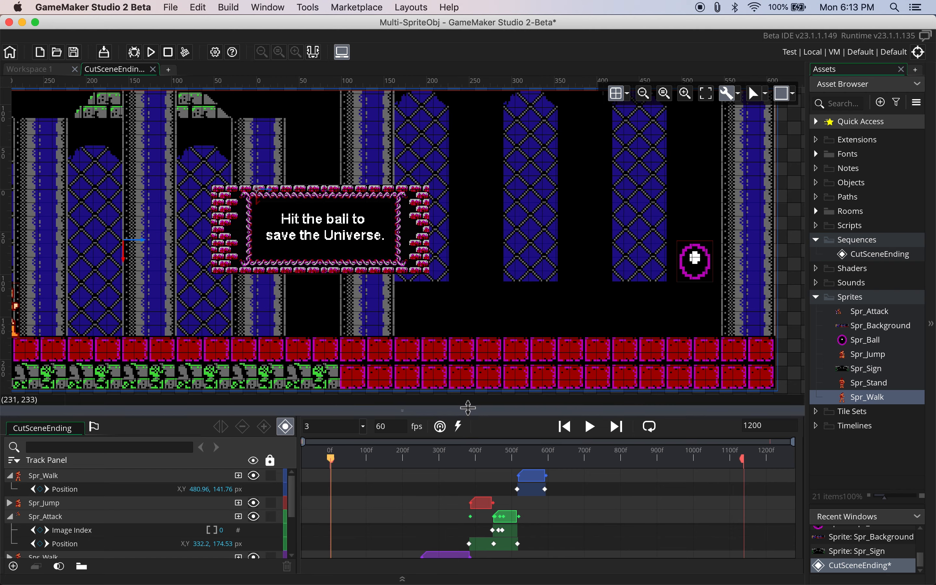
drag(469, 409, 474, 284)
click(10, 390)
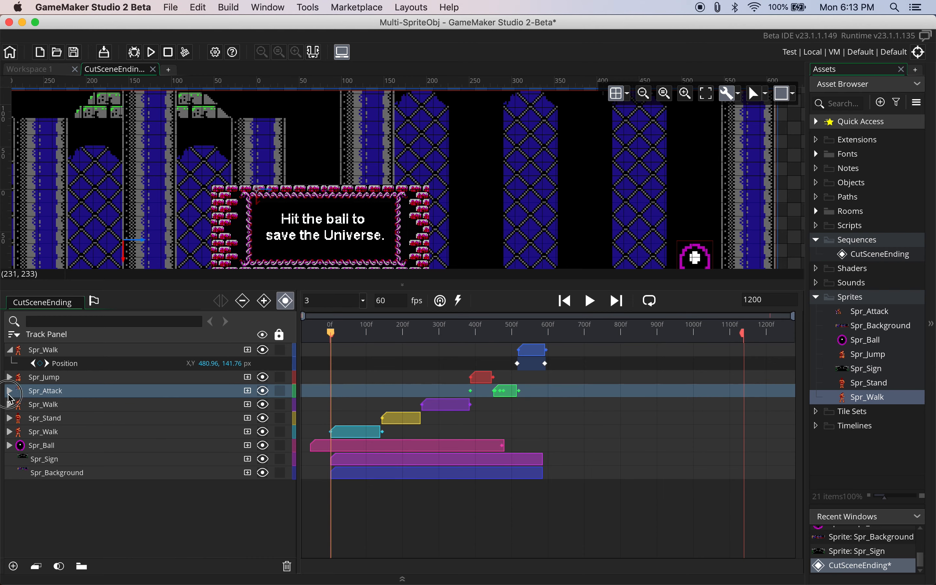
click(10, 350)
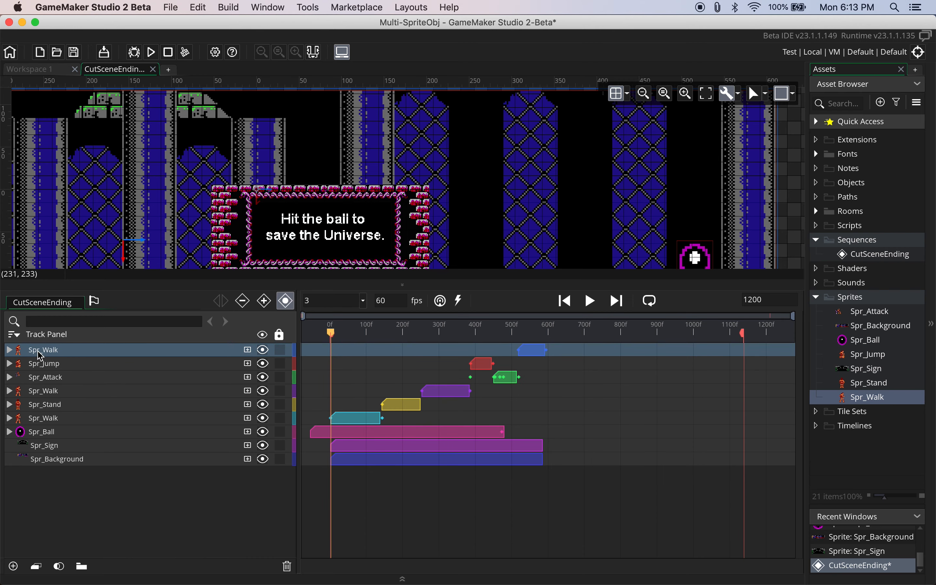
Step: Select the six character tracks and scrub through the sequence to review the transitions between the walk, stand, jump and attack clips
shift+click(42, 419)
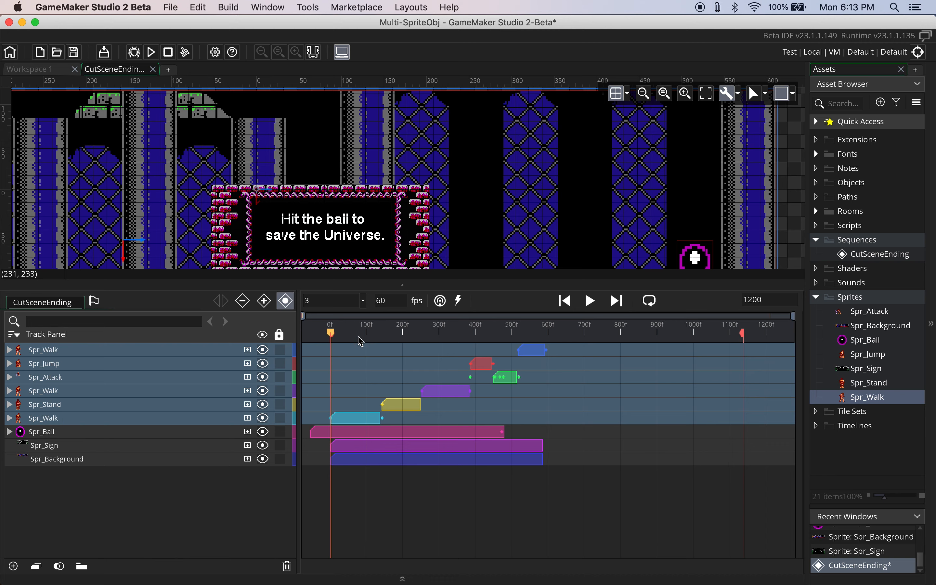
drag(373, 285, 366, 420)
drag(331, 453, 382, 456)
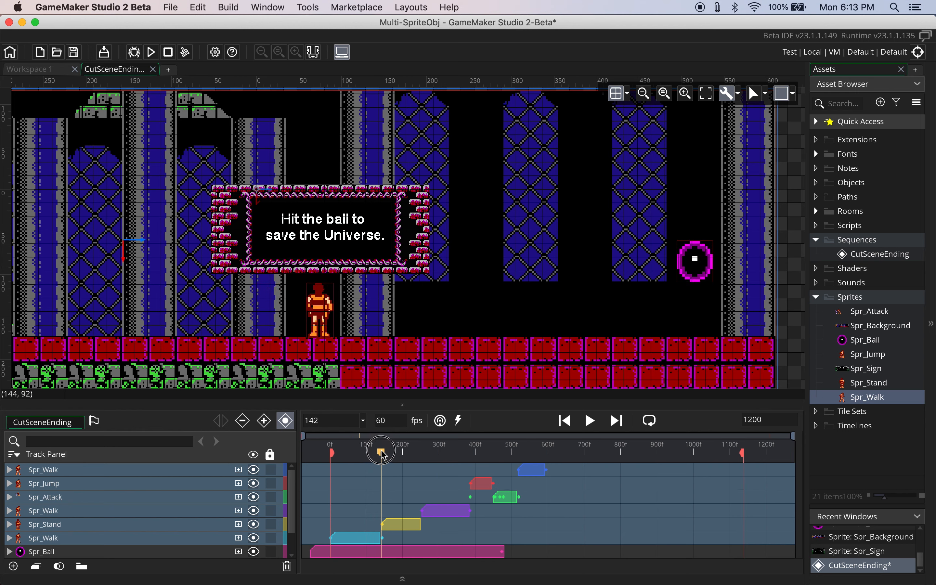
drag(383, 455, 384, 456)
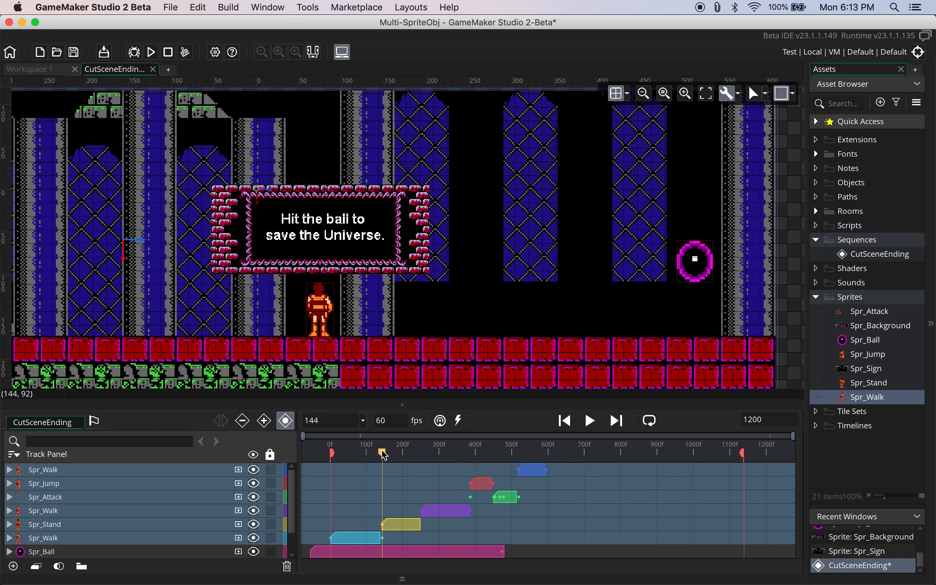
drag(316, 450, 515, 486)
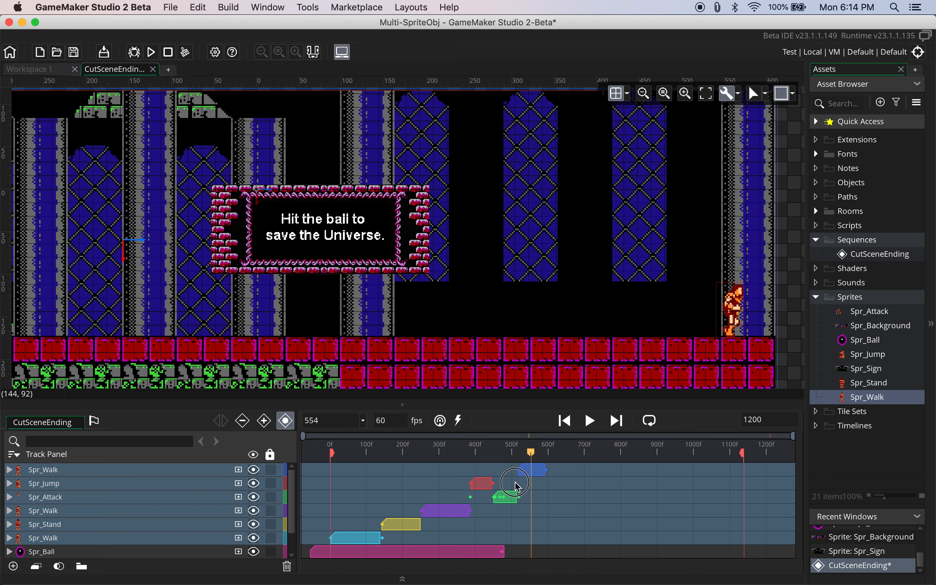
click(483, 488)
drag(473, 455, 519, 461)
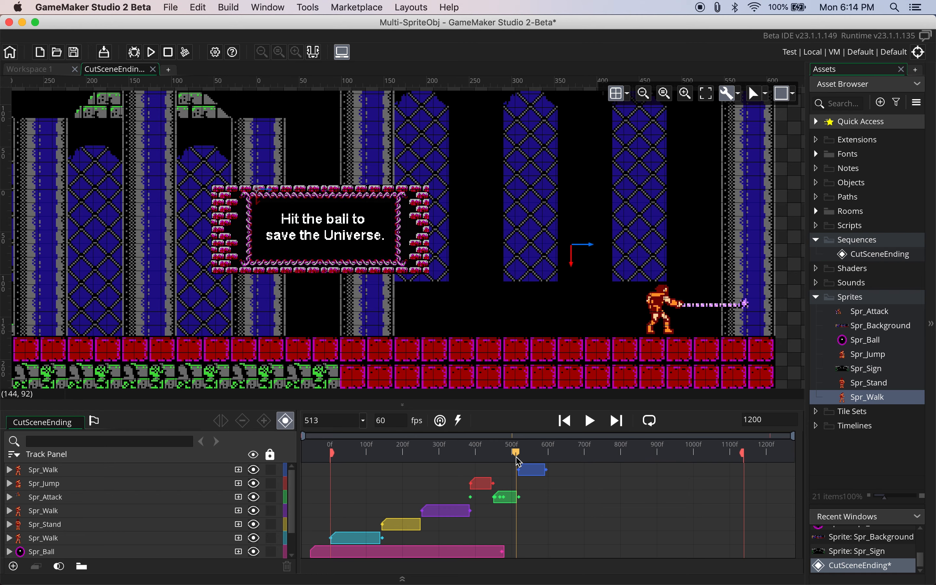
Step: Resize the timeline area to fit all tracks and select the topmost Spr_Walk track
drag(469, 403, 455, 308)
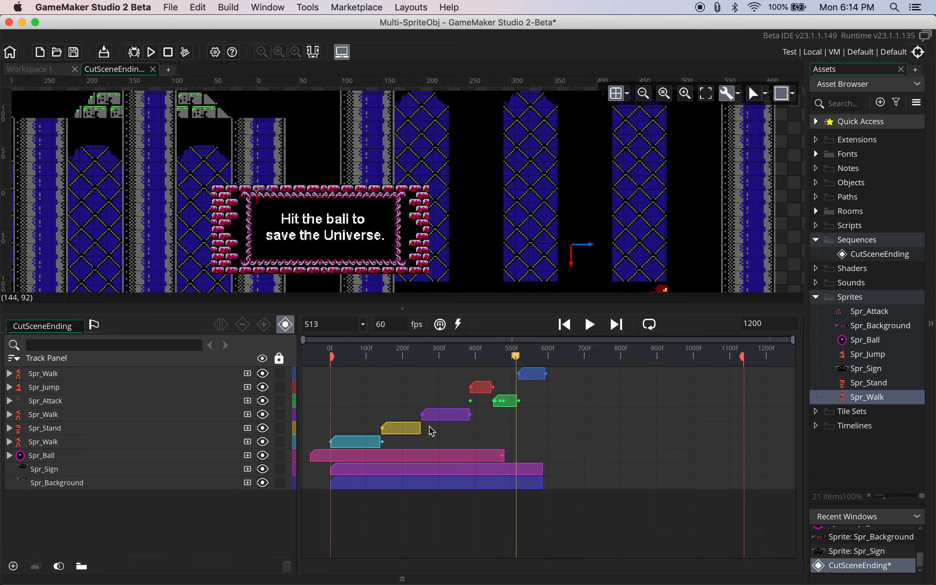
click(33, 374)
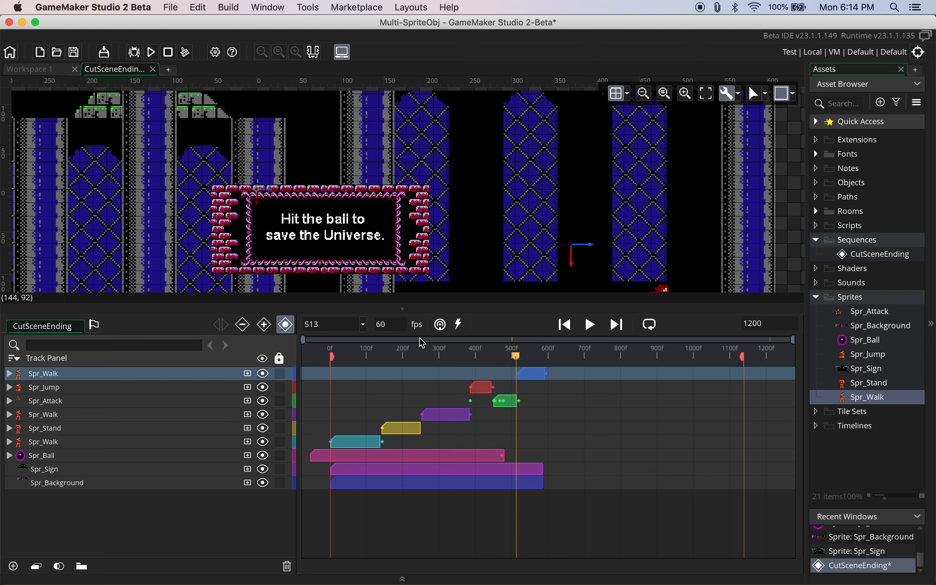
drag(436, 309, 437, 339)
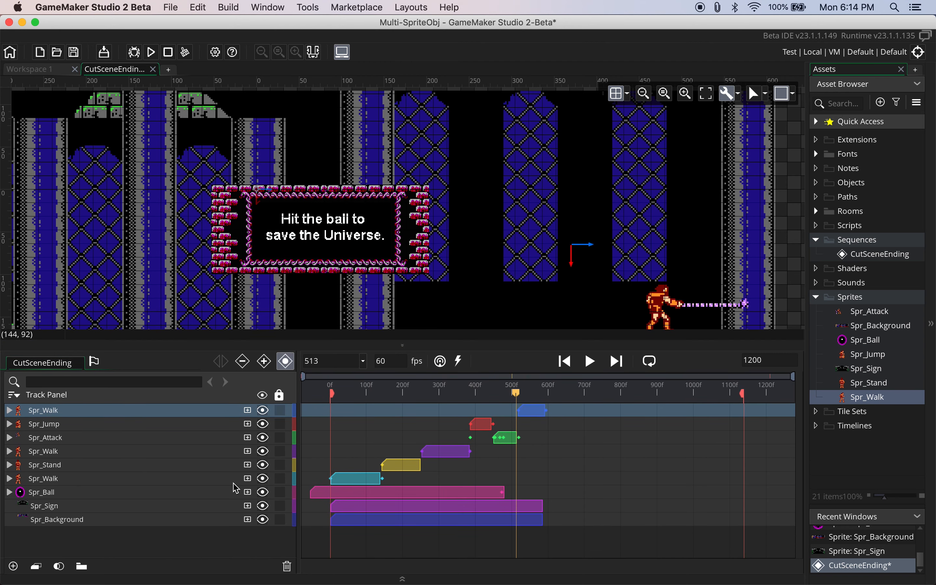